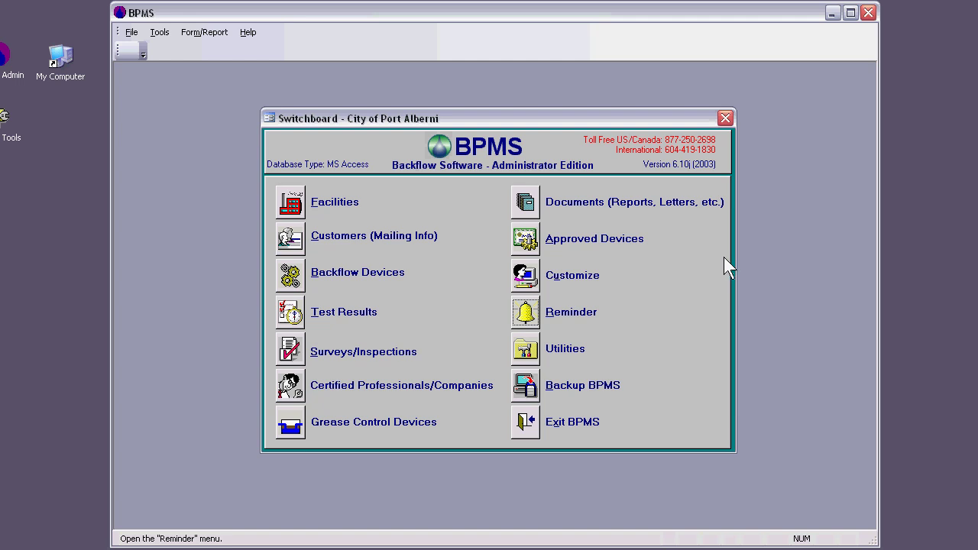
Create a new facility named Dan's Shop and enter its street number and street name
click(297, 201)
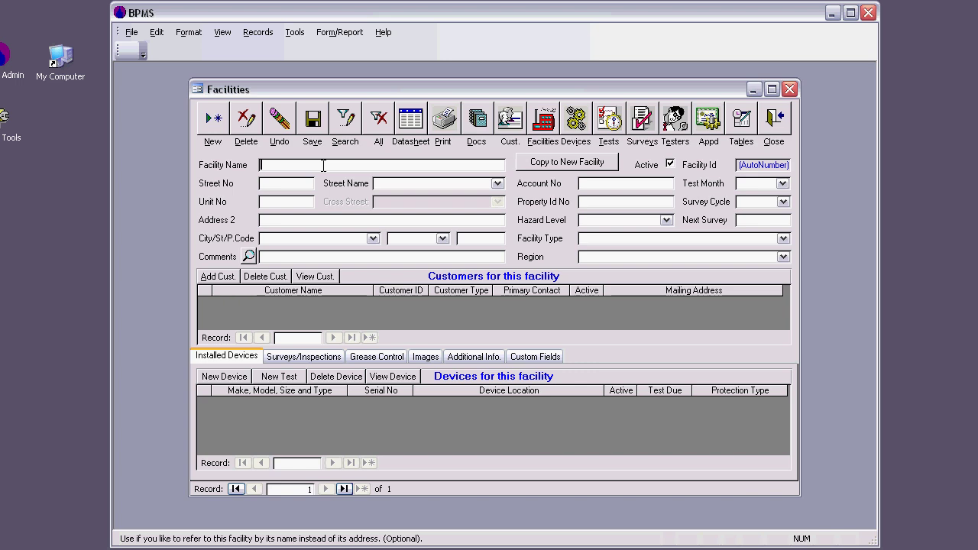
text(Da)
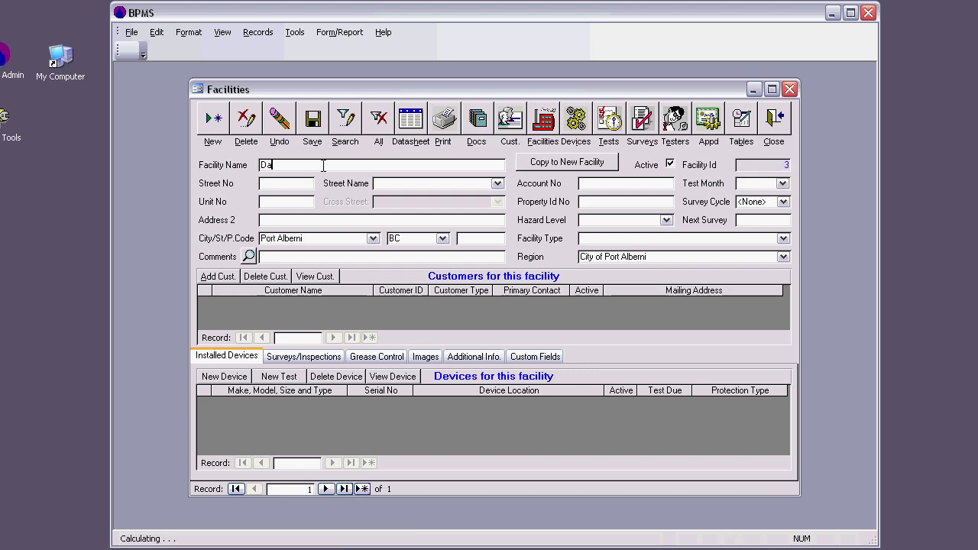
text(n's )
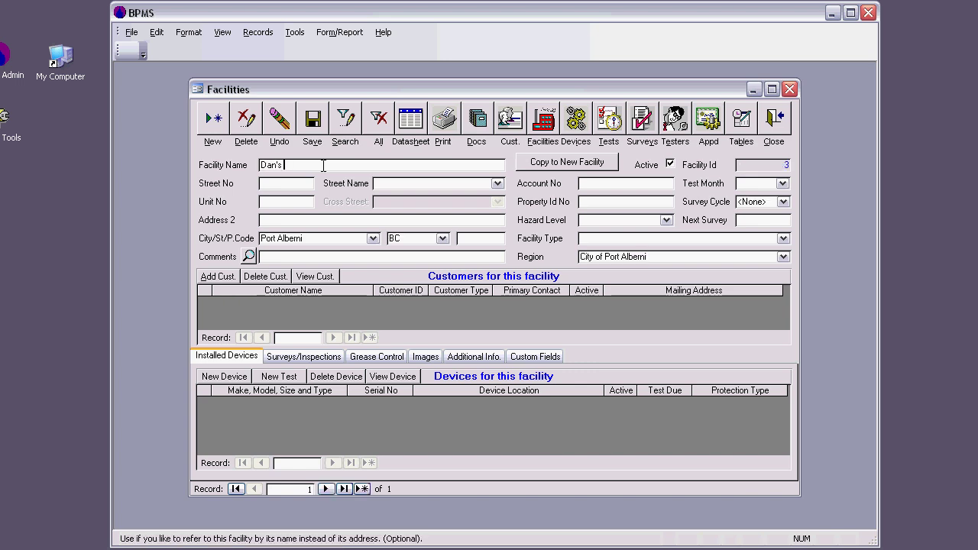
text(Shop)
click(299, 183)
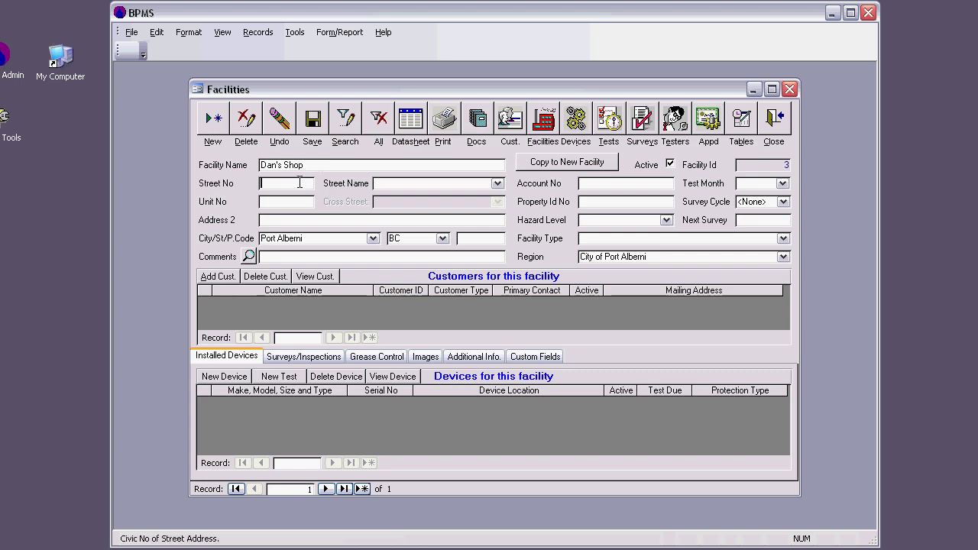
text(123)
key(Tab)
text(Sm)
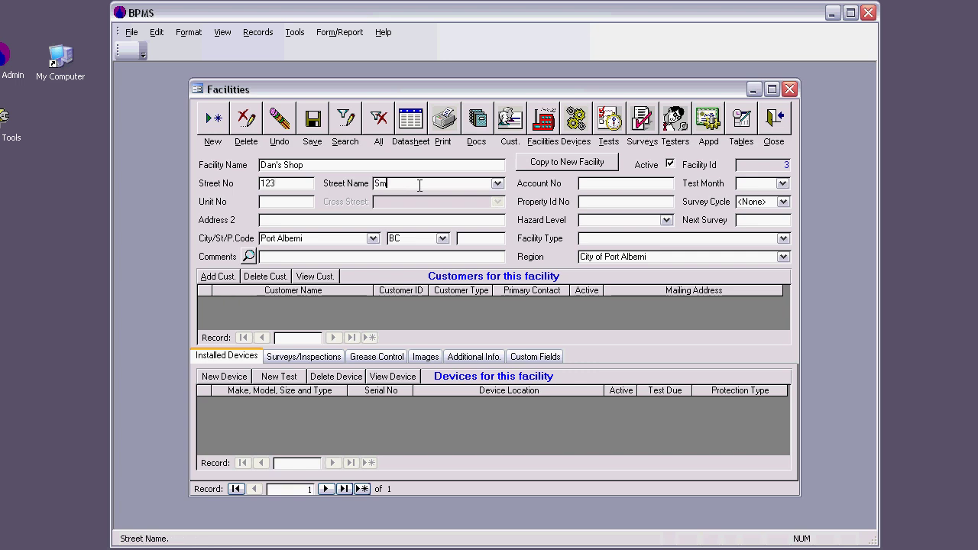
text(ith St)
click(306, 203)
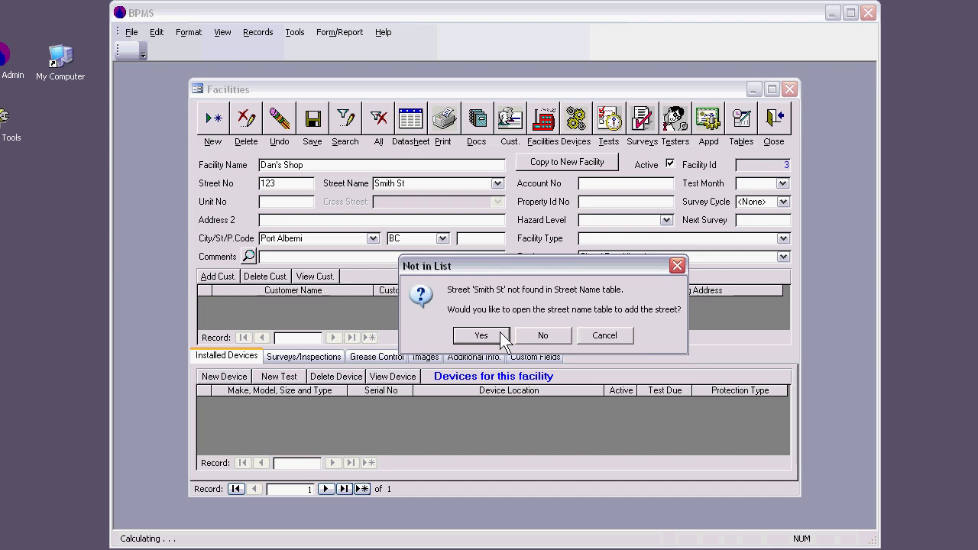
Add the street Smith with type ST to the street list and return to the facility
click(502, 337)
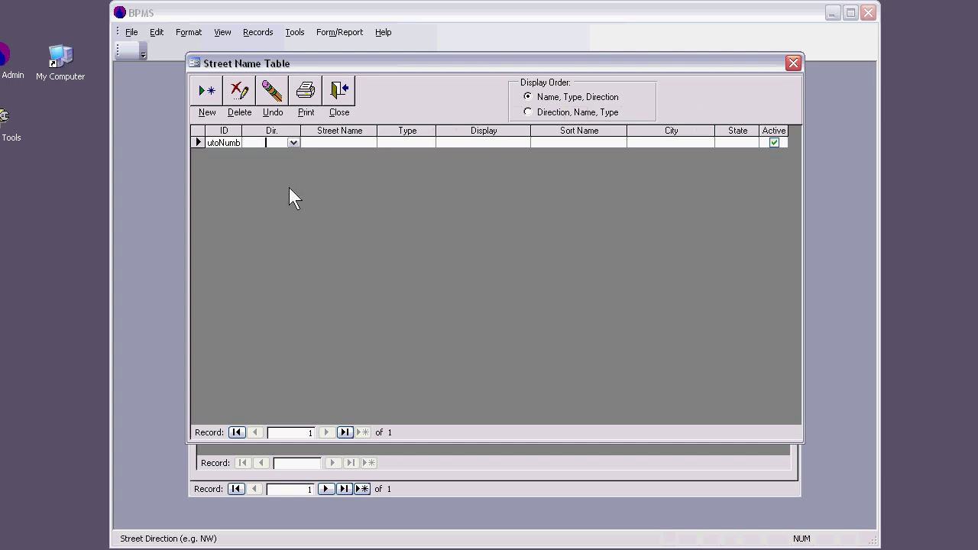
click(332, 140)
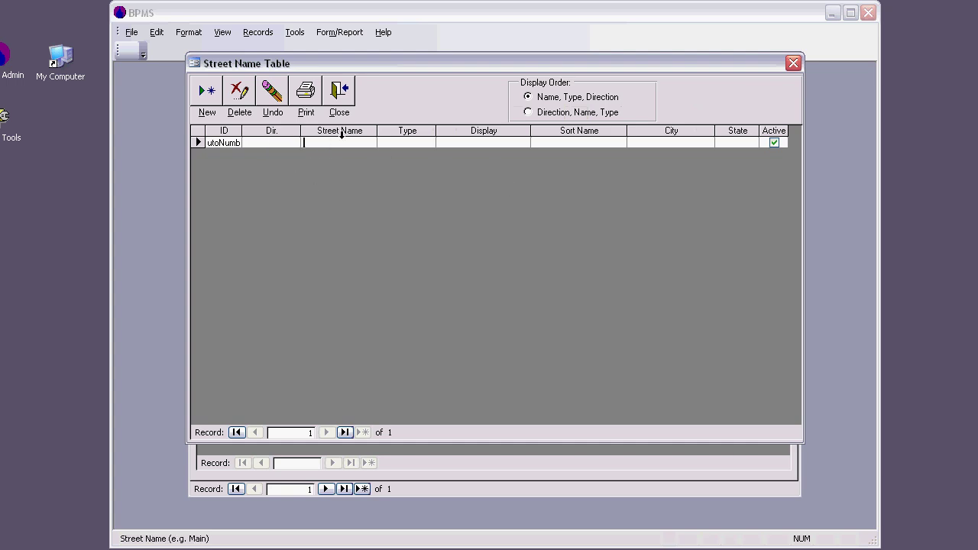
text(S)
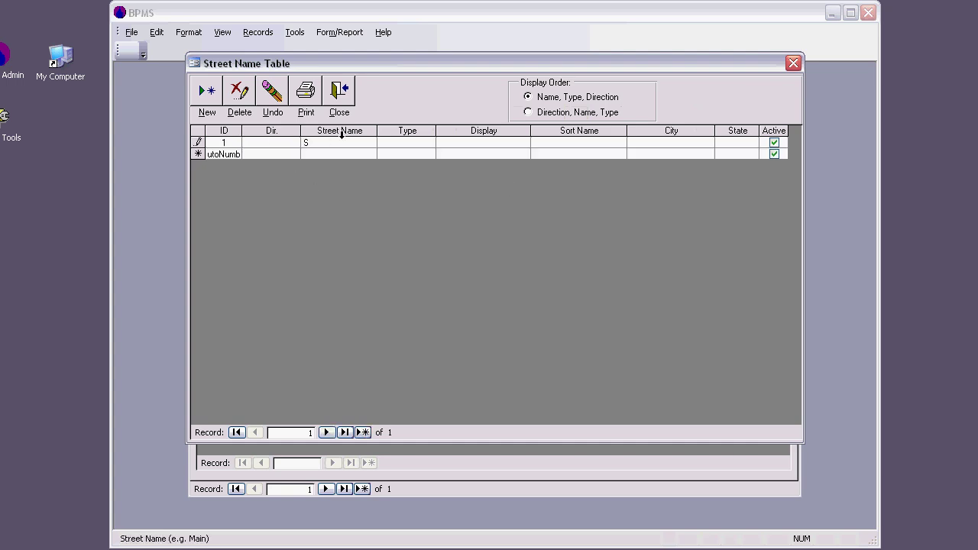
text(mith)
click(401, 144)
text(S)
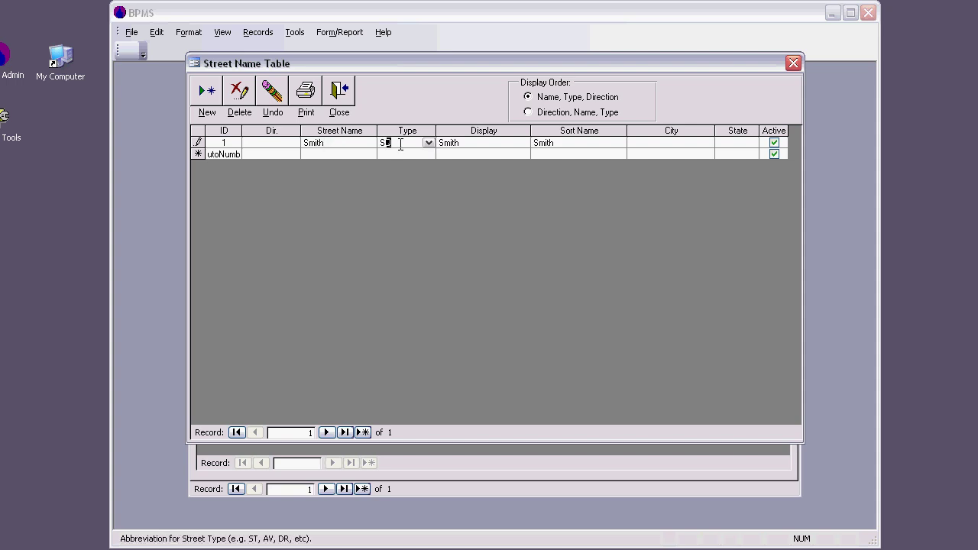
text(t)
click(428, 143)
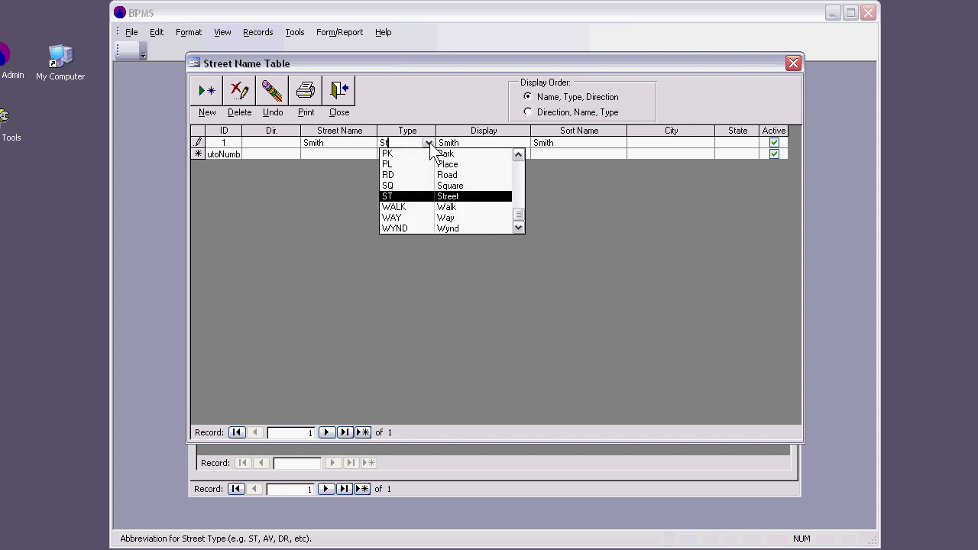
click(419, 197)
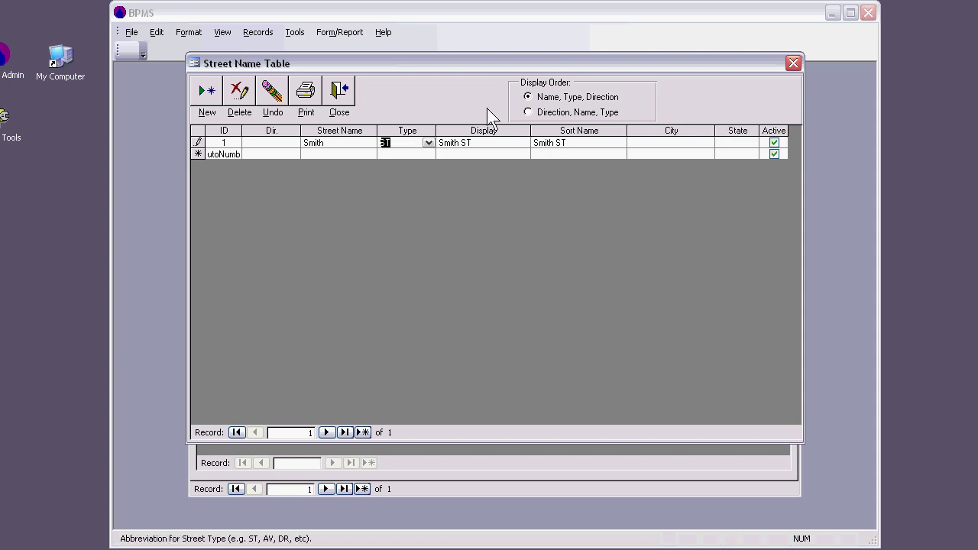
click(338, 97)
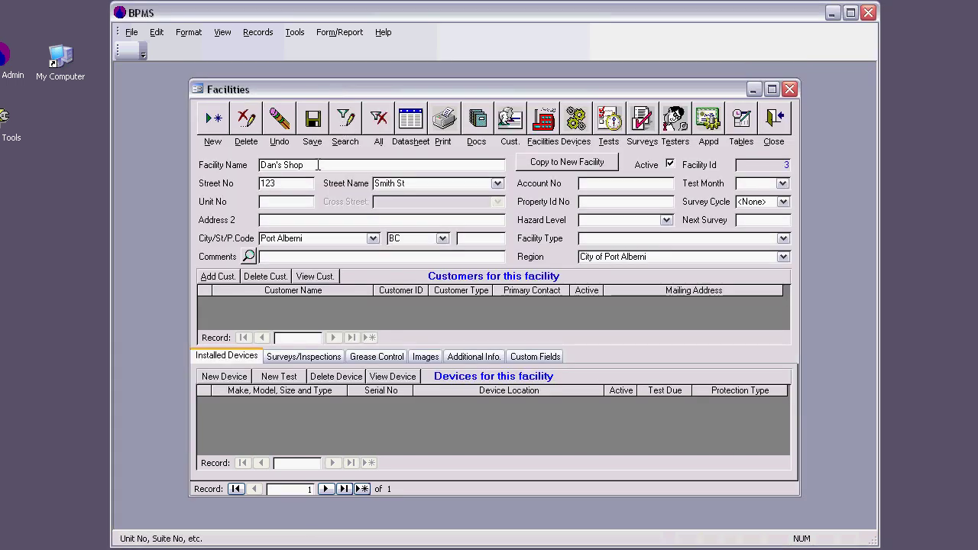
Set the facility's street to Smith ST and reopen the Street Name Table
click(301, 185)
click(497, 184)
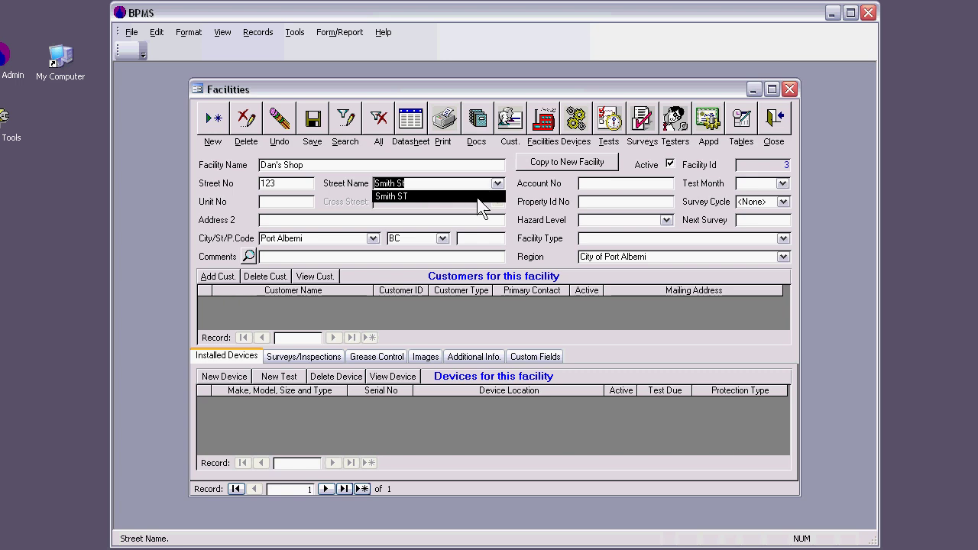
click(479, 196)
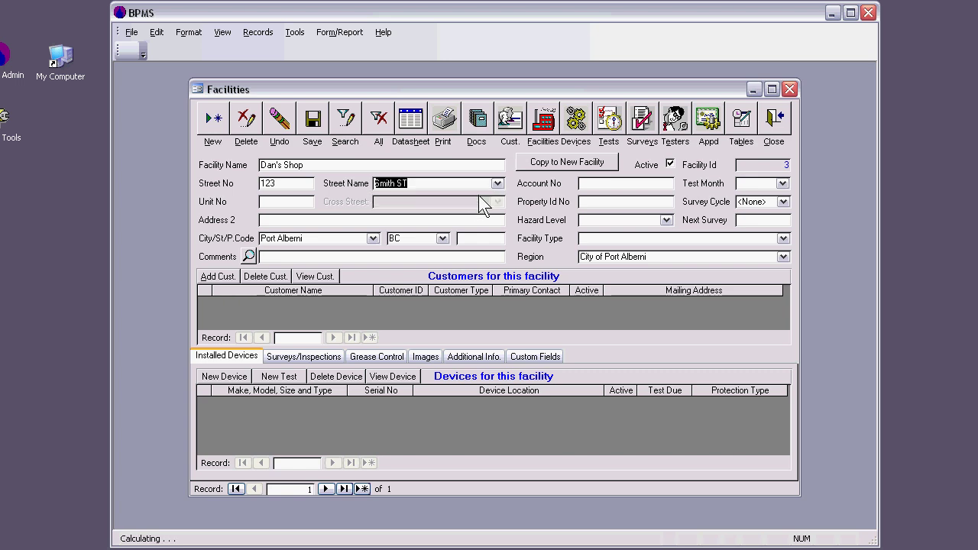
click(433, 184)
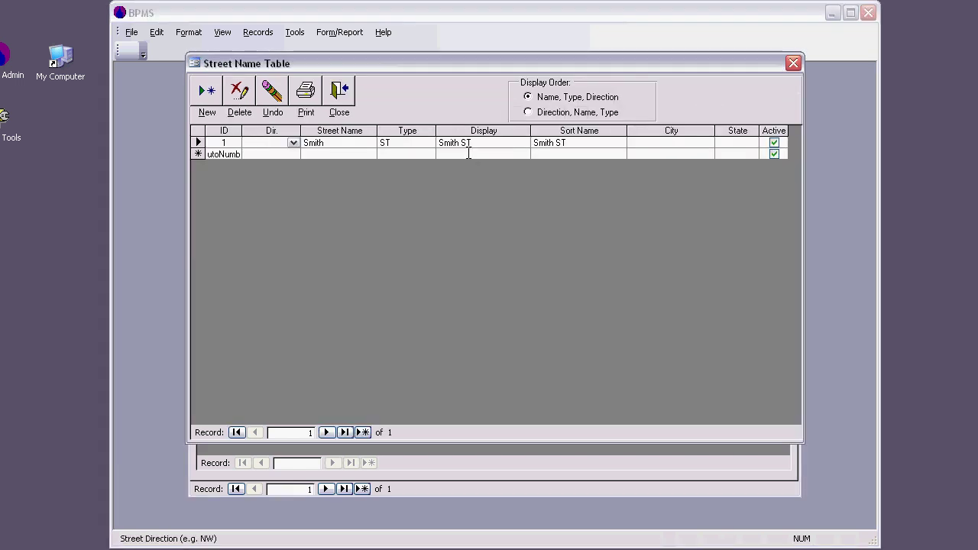
Add a second street, Adam with type AV, to the street table
click(338, 154)
text(Adam)
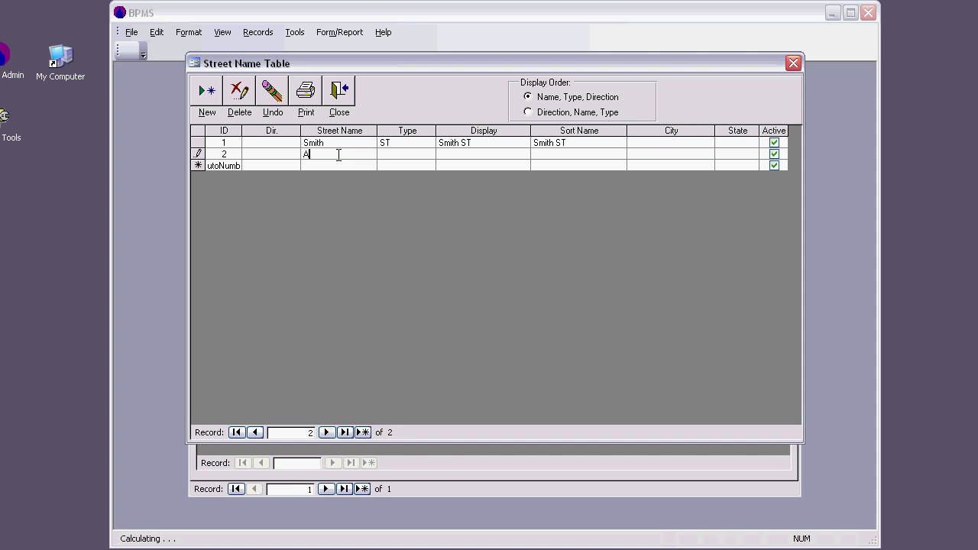
click(410, 154)
click(427, 155)
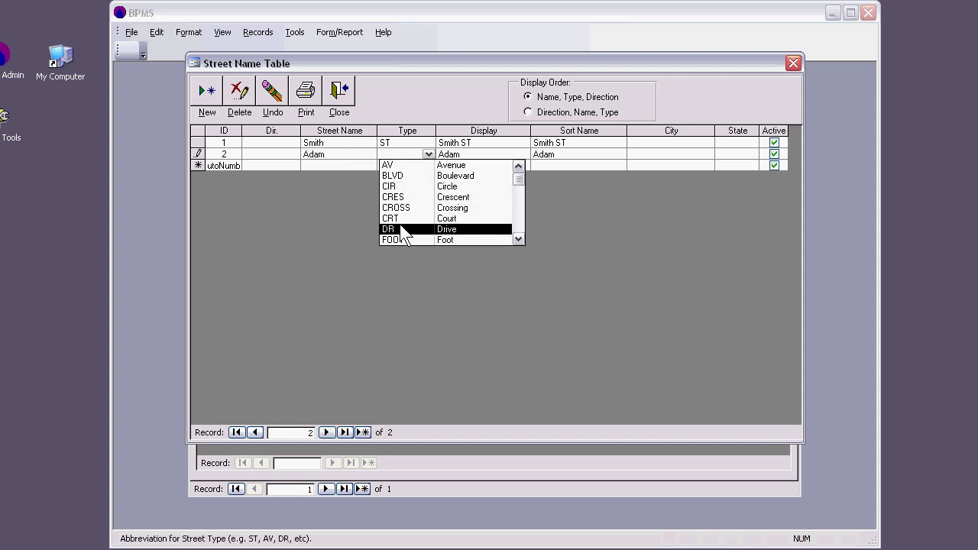
click(410, 167)
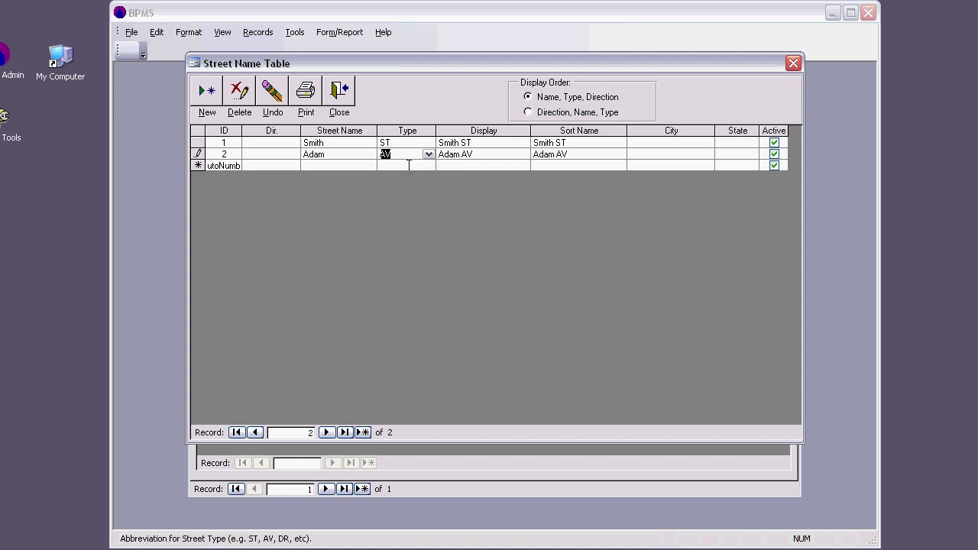
click(354, 97)
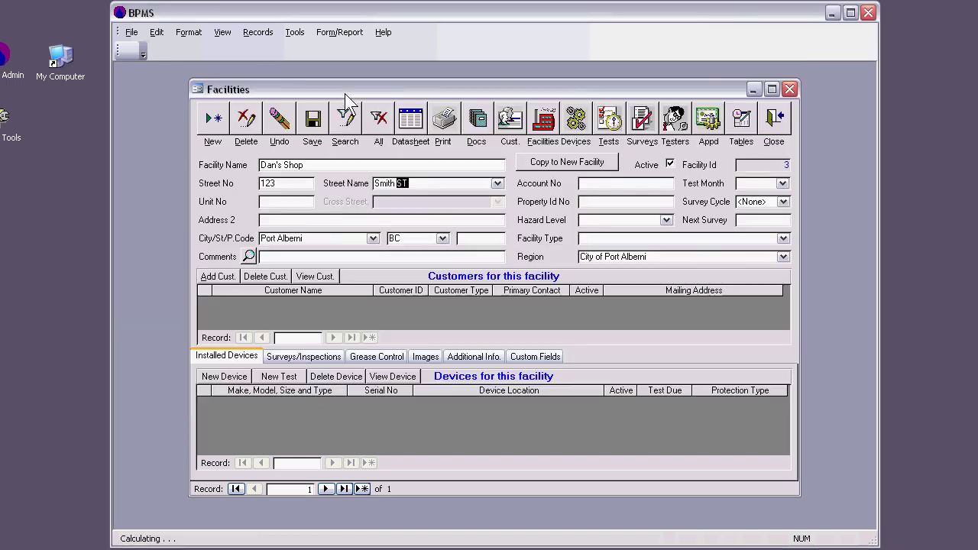
Pick Adam AV as the facility street, then replace it with the autocompleted smith ST
click(306, 202)
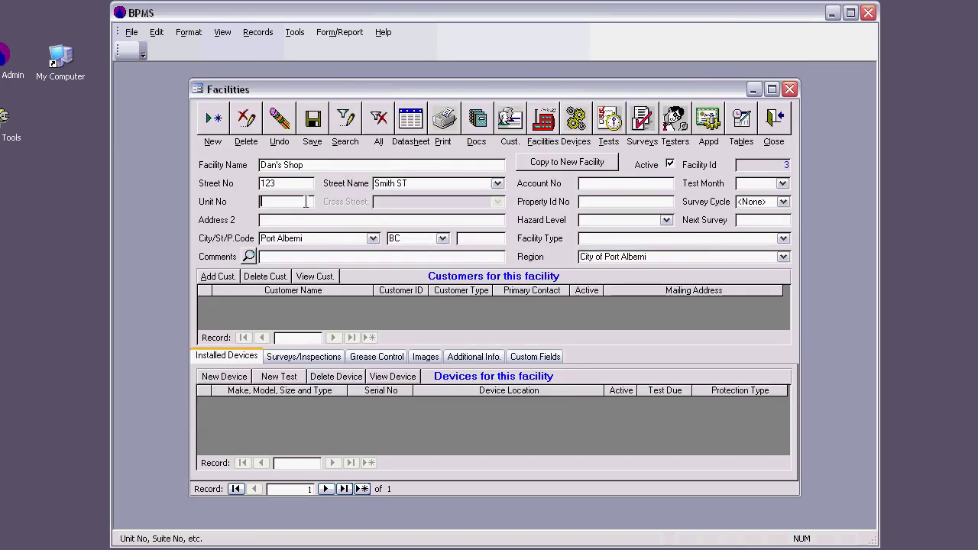
click(498, 182)
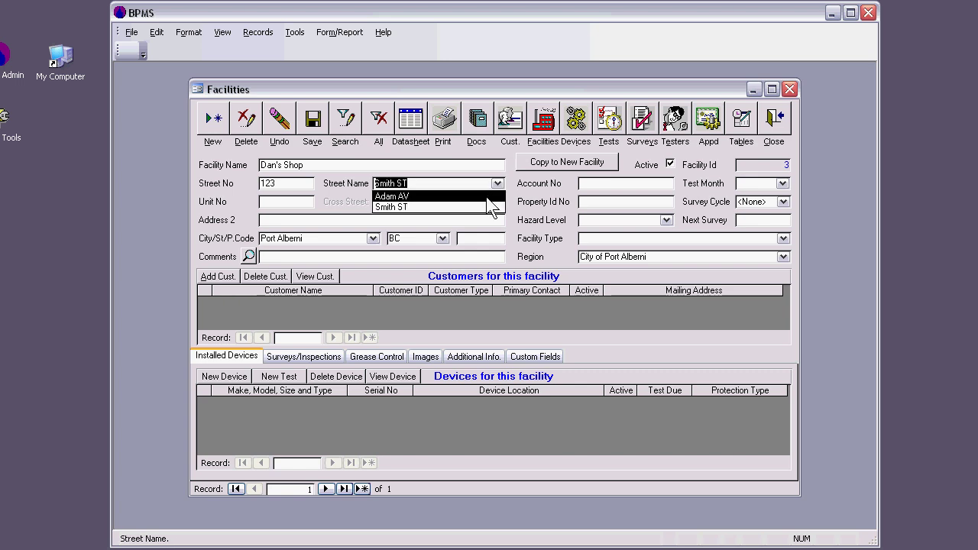
click(488, 198)
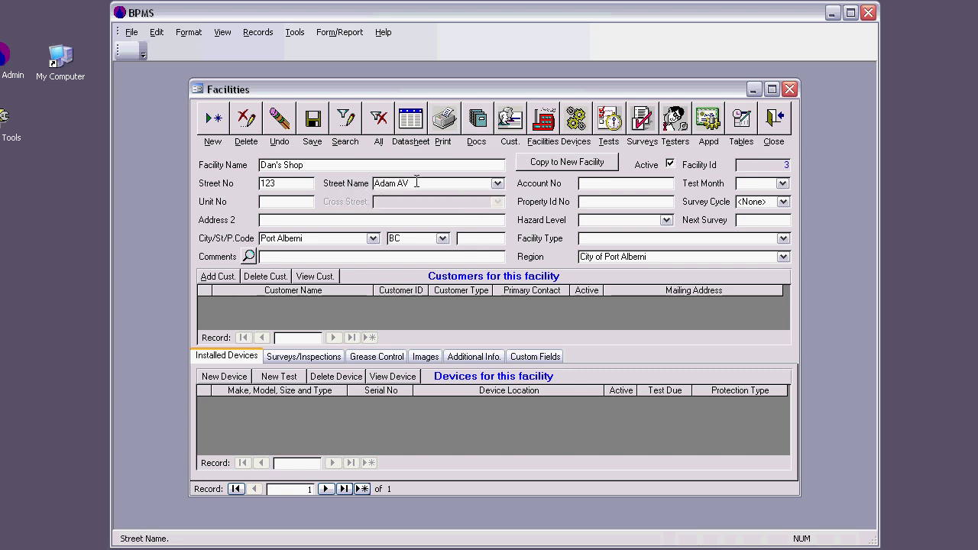
key(Delete)
text(smith ST)
click(450, 185)
Check the Port Alberni, BC entry in the city table and fill in the facility's postal code
double_click(358, 240)
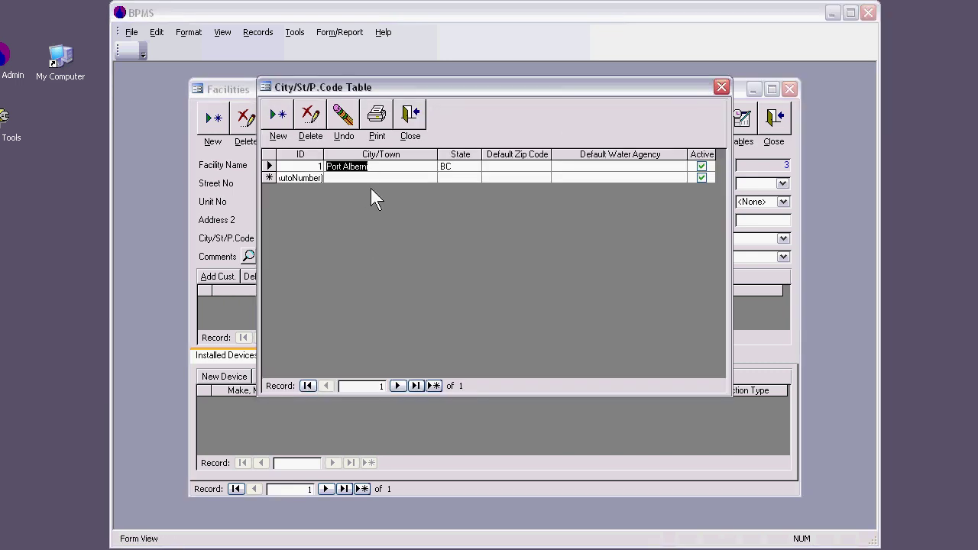
click(409, 115)
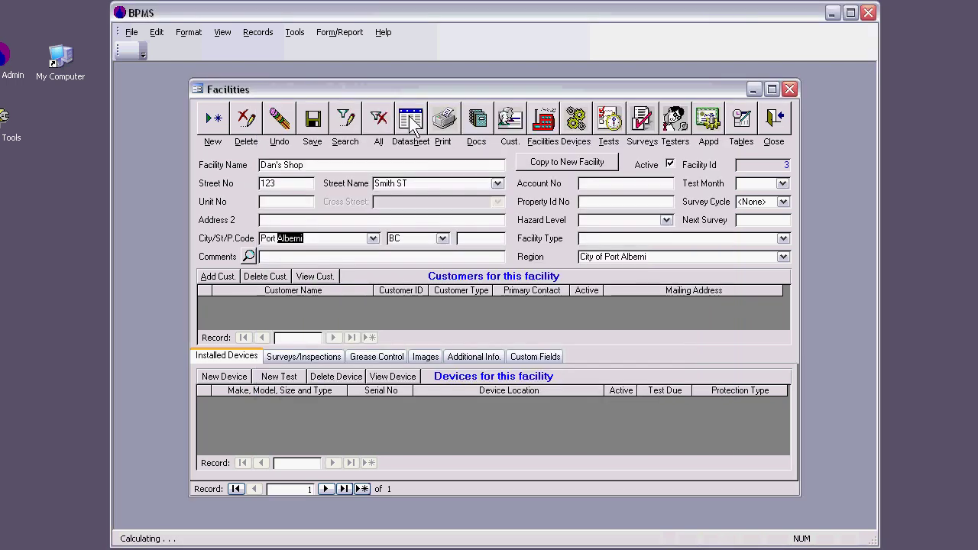
click(469, 238)
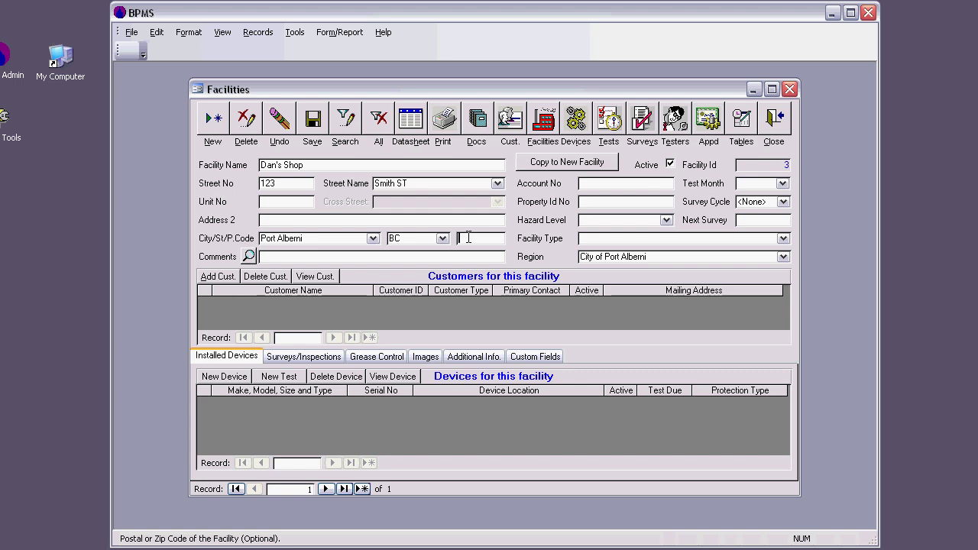
text(V3 4d5)
click(666, 220)
Set hazard level Low, a 5 Year survey cycle and next survey date 01-Nov-2011
click(659, 231)
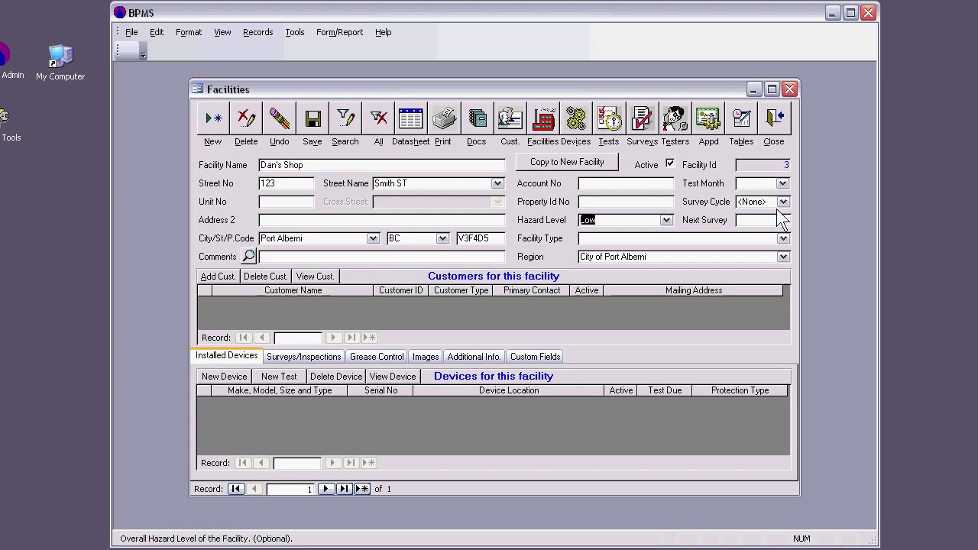
click(783, 202)
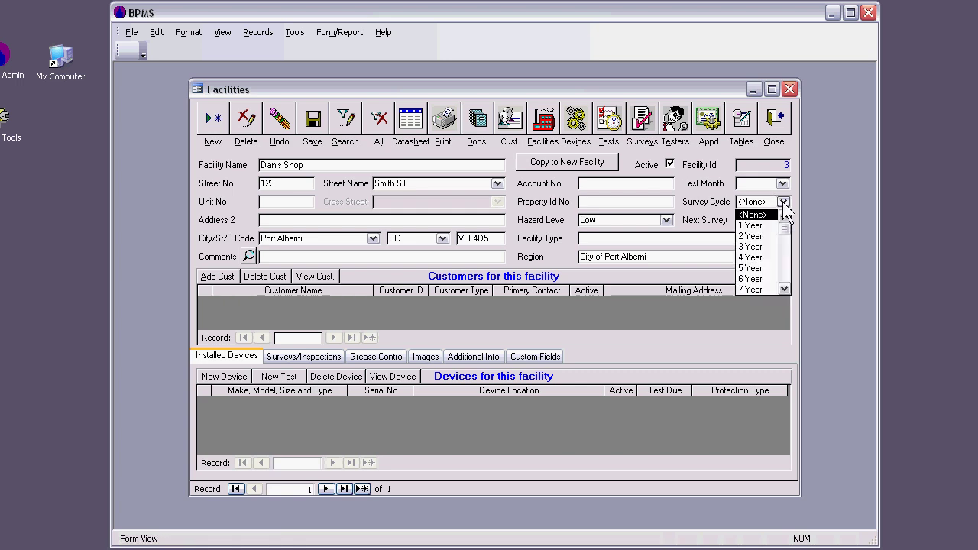
click(764, 267)
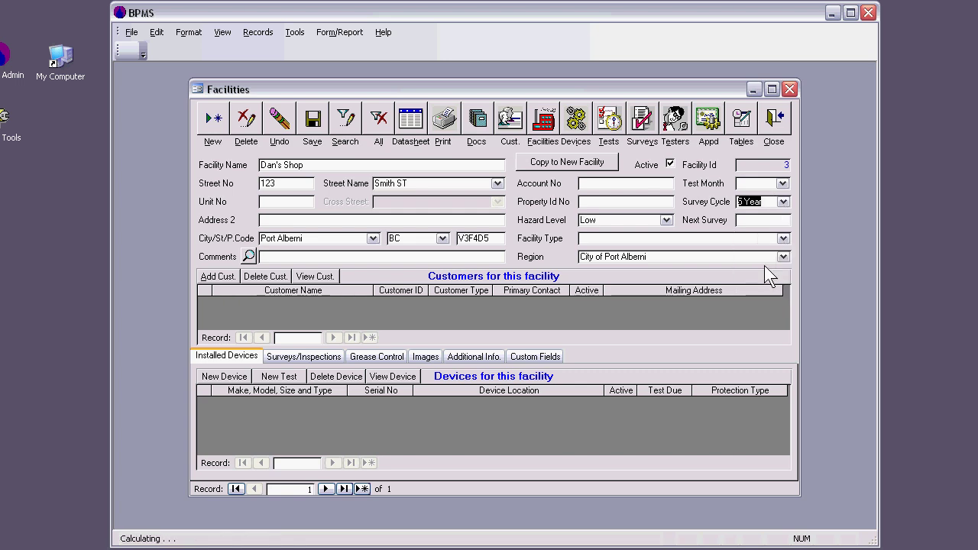
click(753, 222)
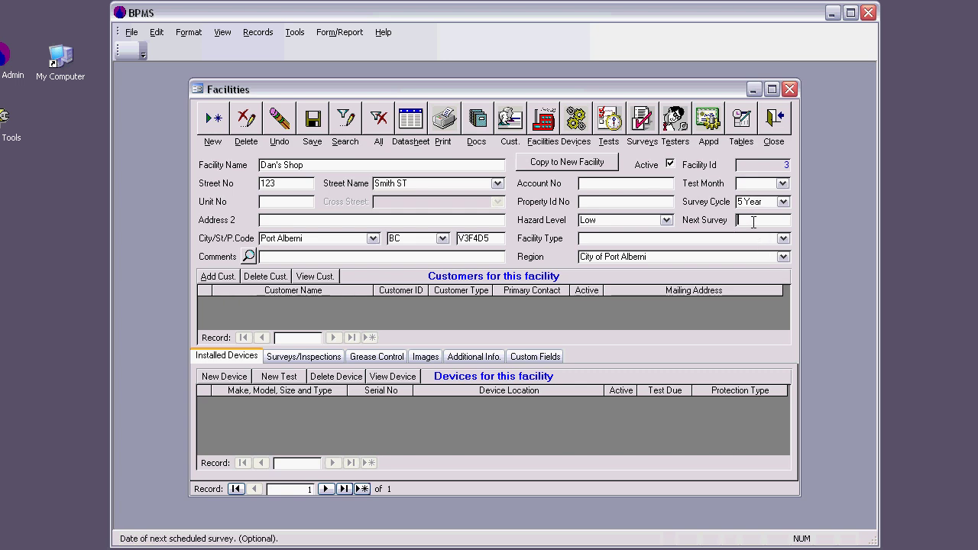
text(01-nov-2011)
click(704, 240)
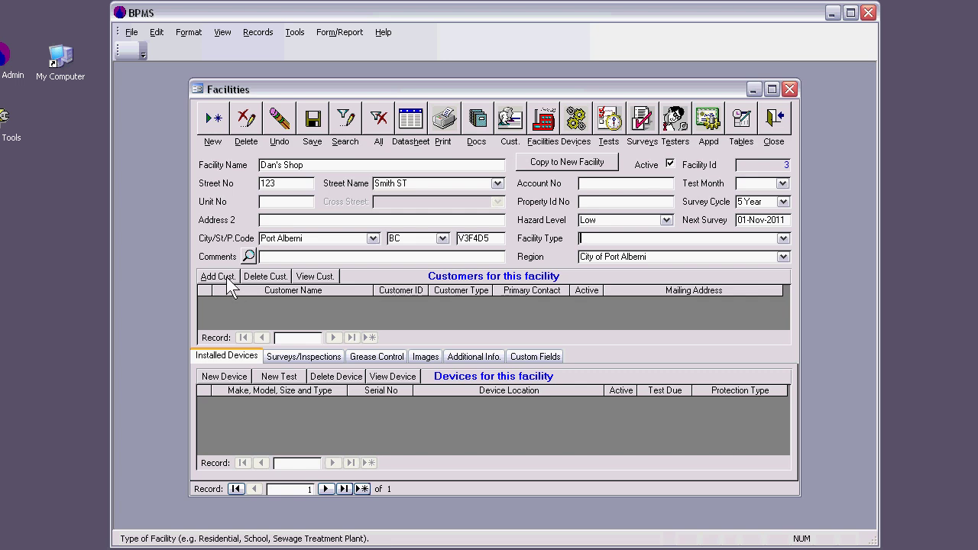
click(227, 278)
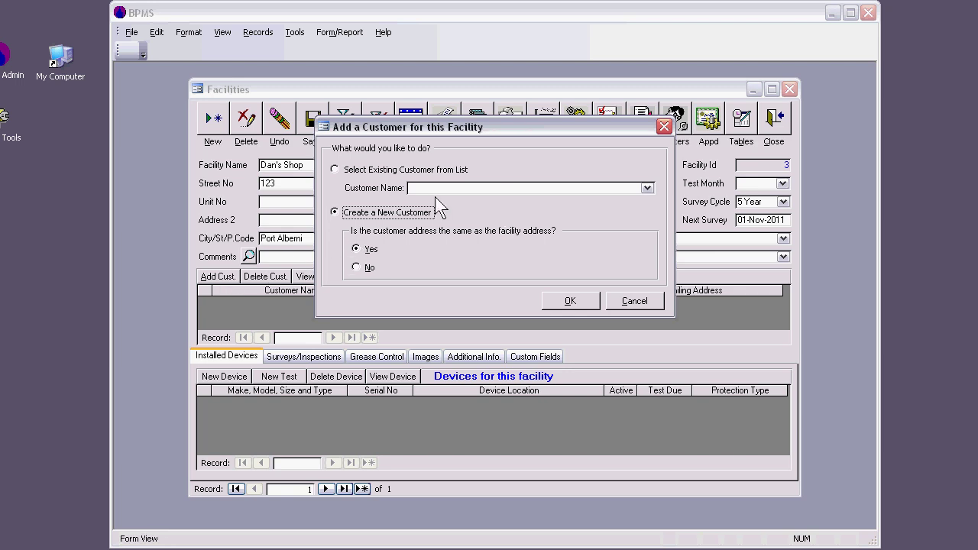
Create a new customer for the facility and enter the contact's first and last name
click(647, 188)
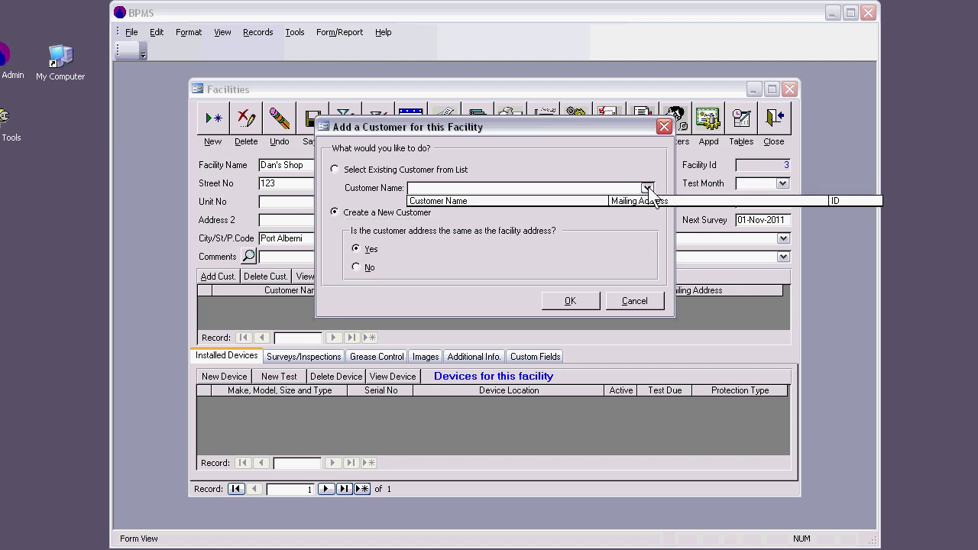
click(595, 171)
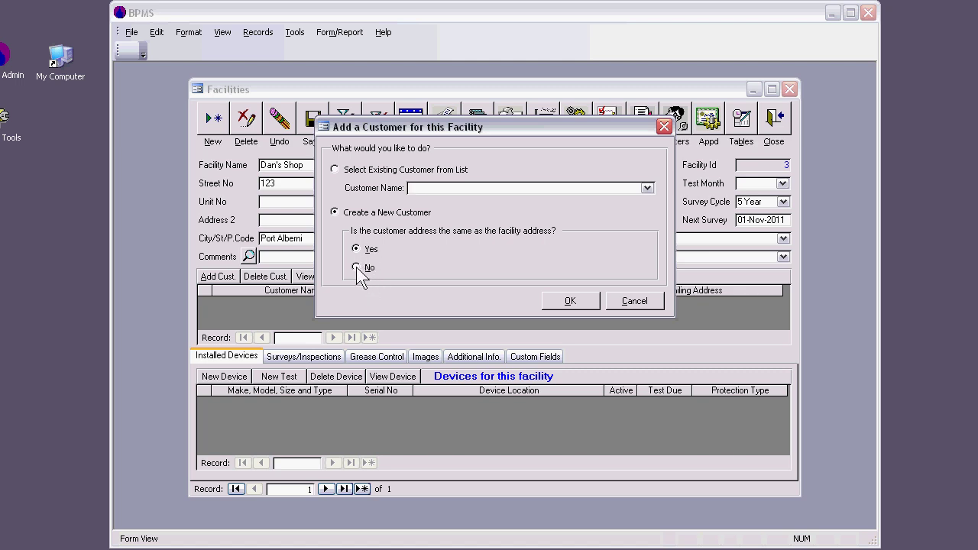
click(570, 300)
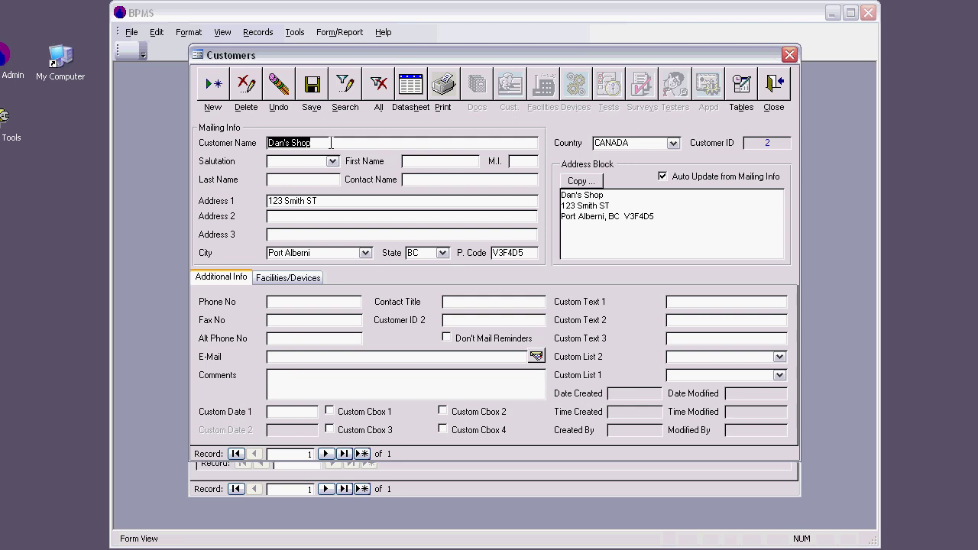
click(422, 162)
click(321, 181)
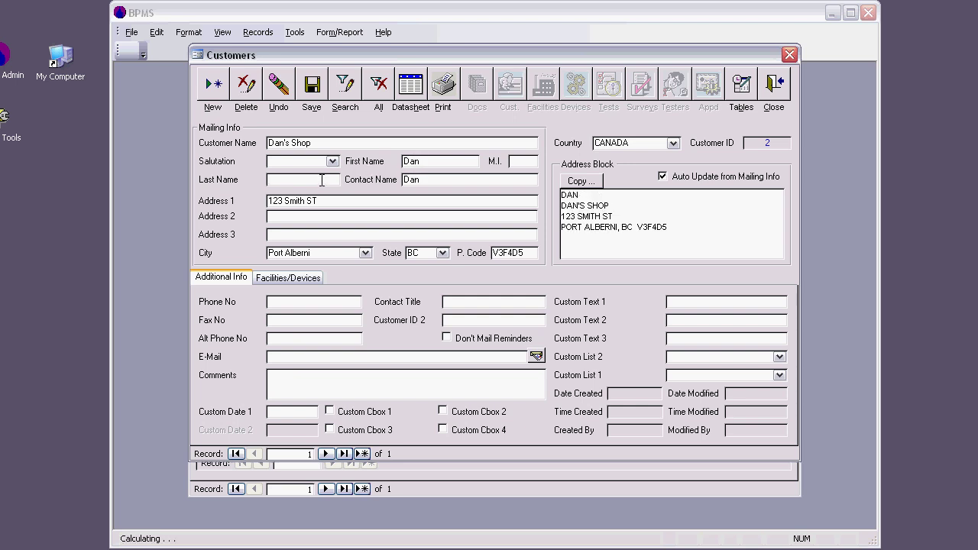
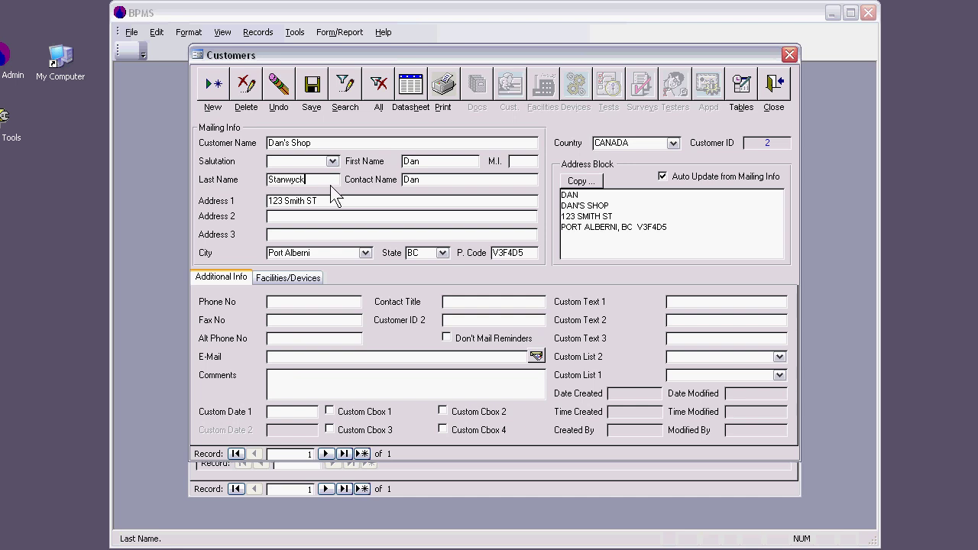
click(344, 205)
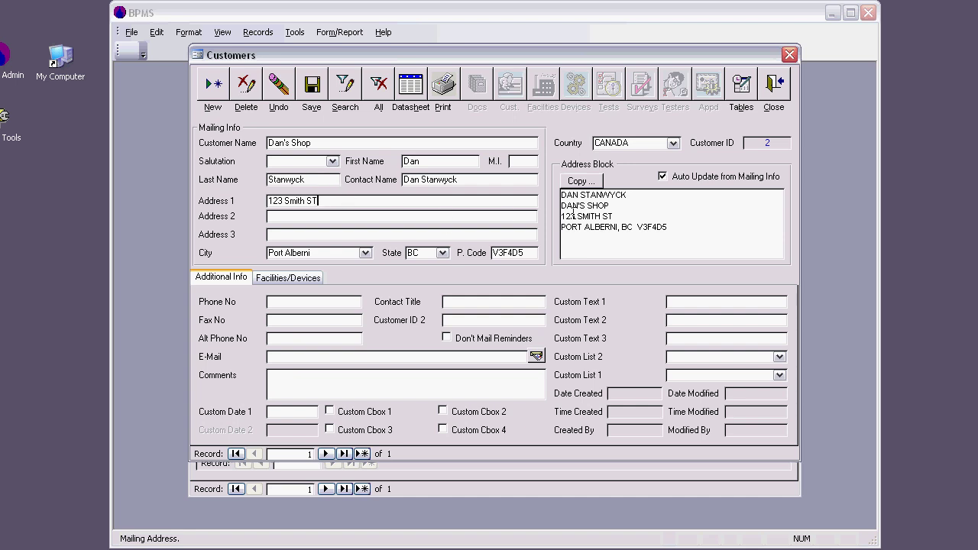
Select the address block text in the customer form, then clear the selection
click(678, 228)
key(shift+Home)
key(shift+Up)
key(shift+Up)
key(shift+Up)
click(703, 231)
click(774, 85)
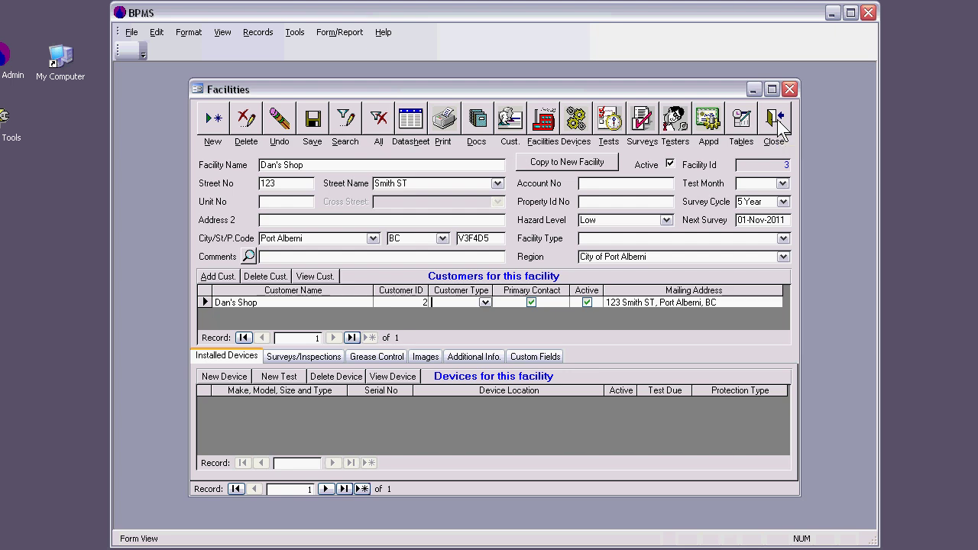
click(779, 125)
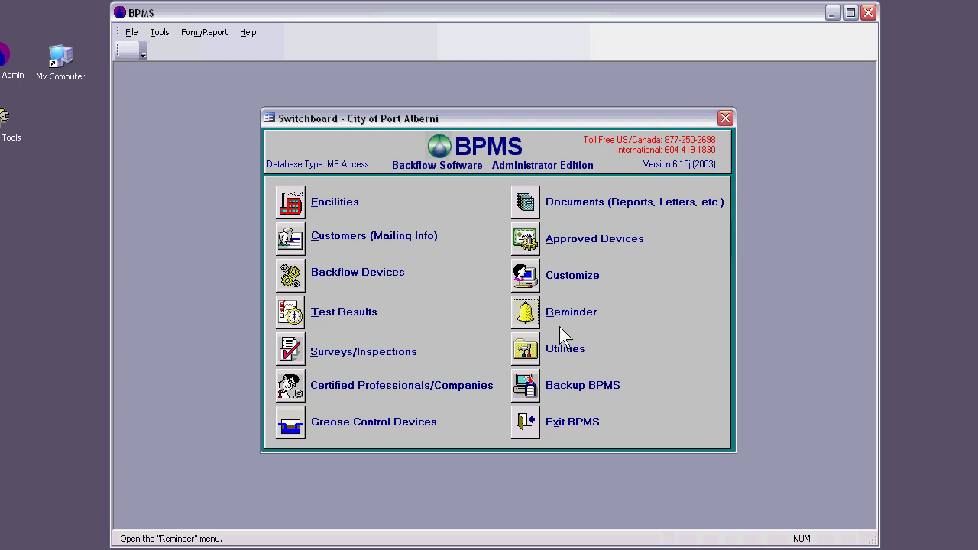
click(526, 312)
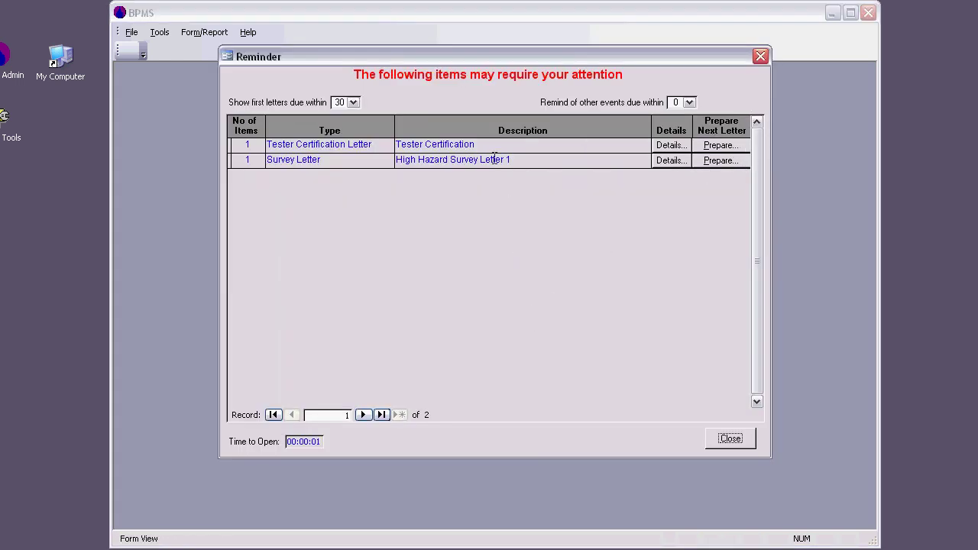
click(761, 57)
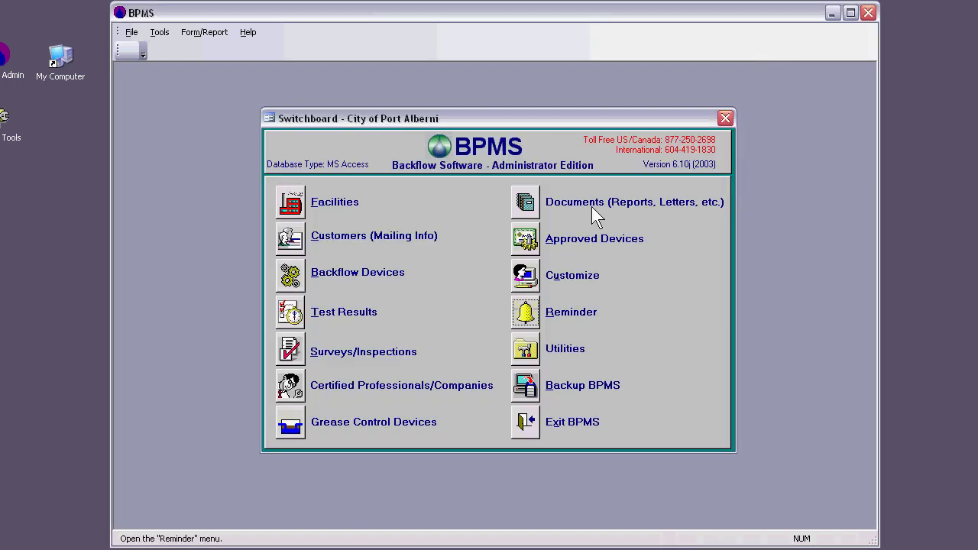
click(293, 209)
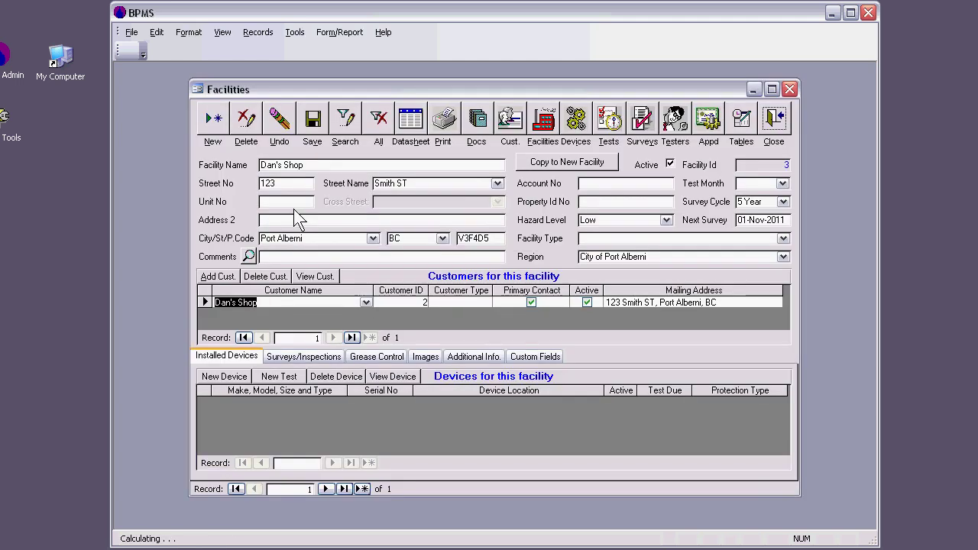
Start a new CCC Survey for Dan's Shop as a single-facility record
click(312, 357)
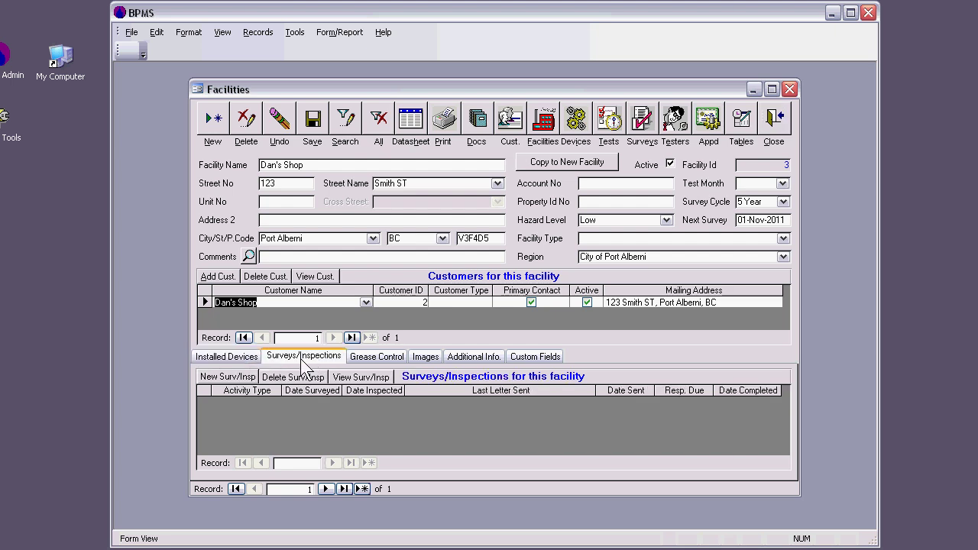
click(234, 377)
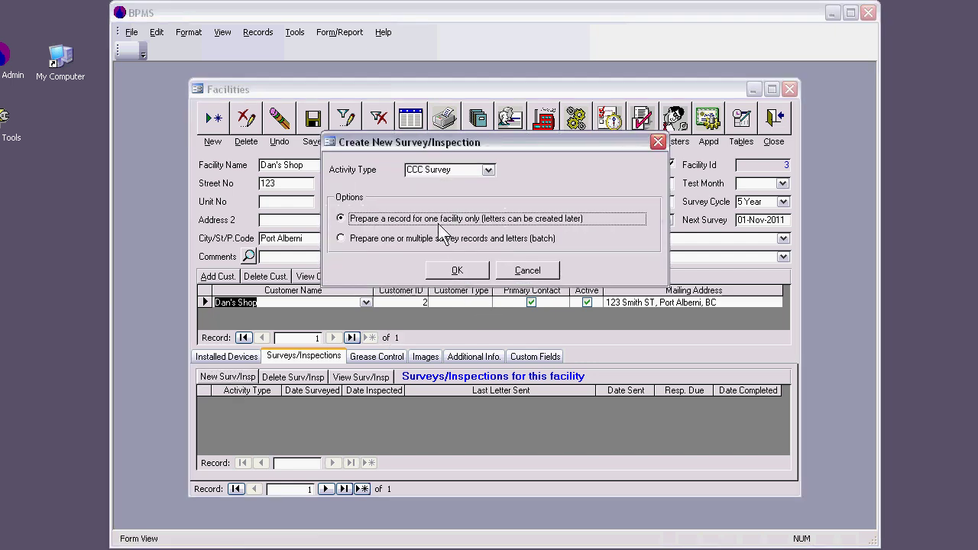
click(487, 170)
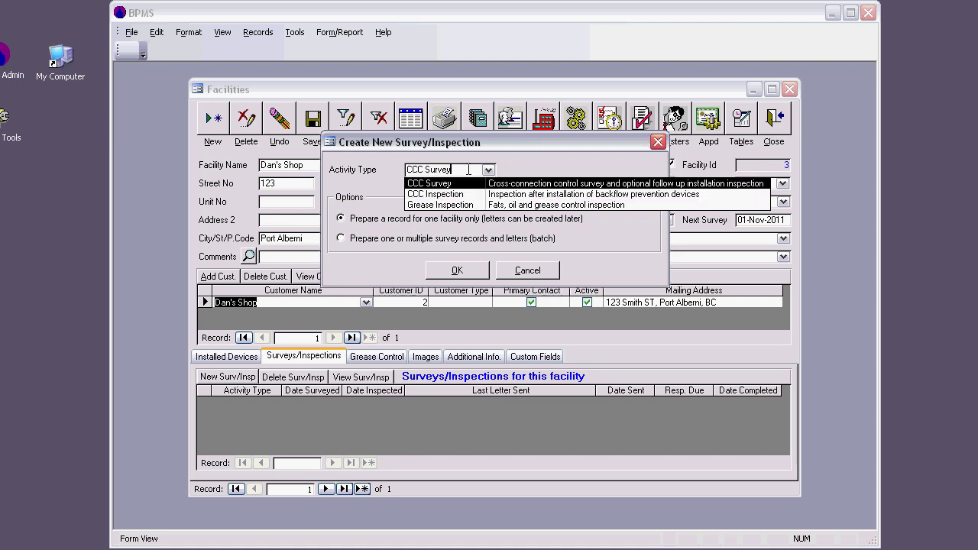
click(483, 168)
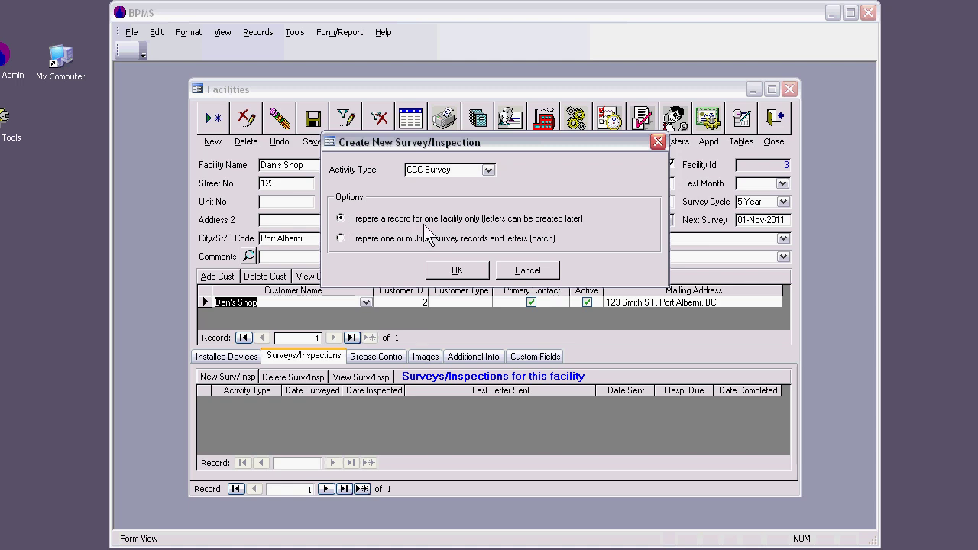
click(472, 273)
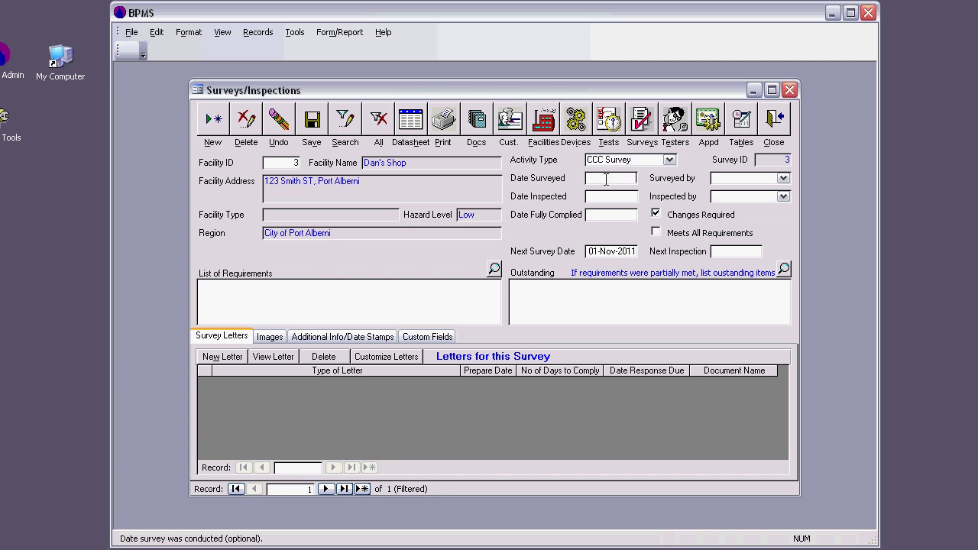
Date the CCC survey 01-Nov-2011 and assign the only listed surveyor
click(607, 179)
text(01-nov-2011)
click(784, 179)
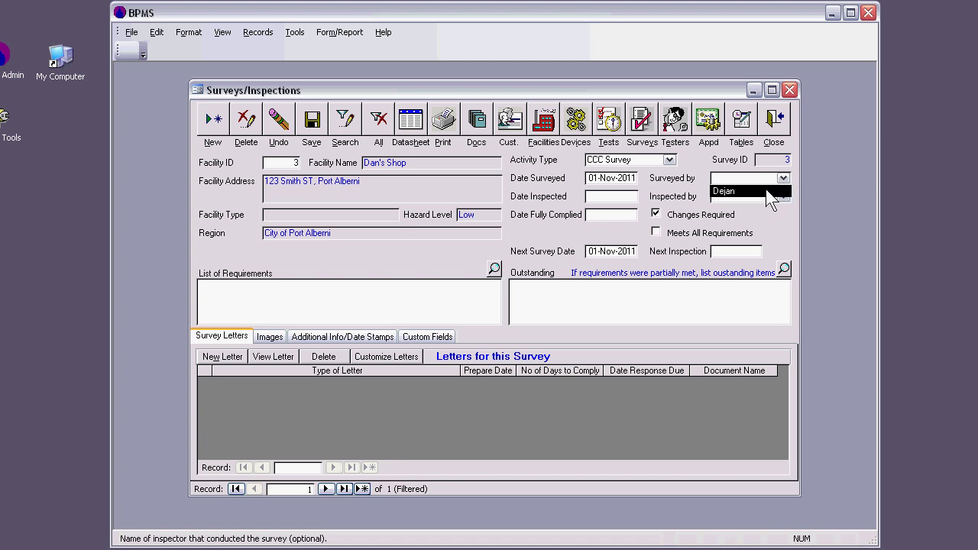
click(767, 192)
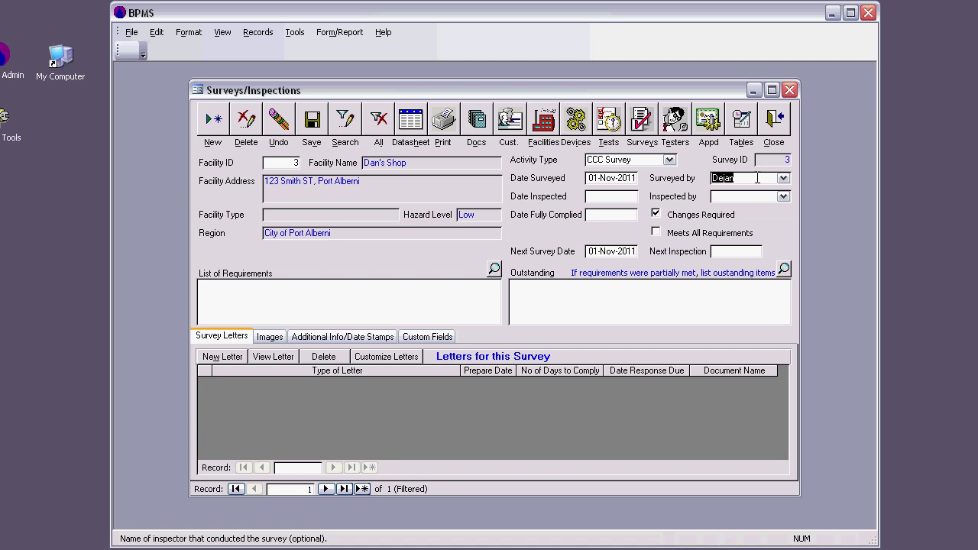
Add two new surveyor names to the Surveyor Table and close it
double_click(757, 178)
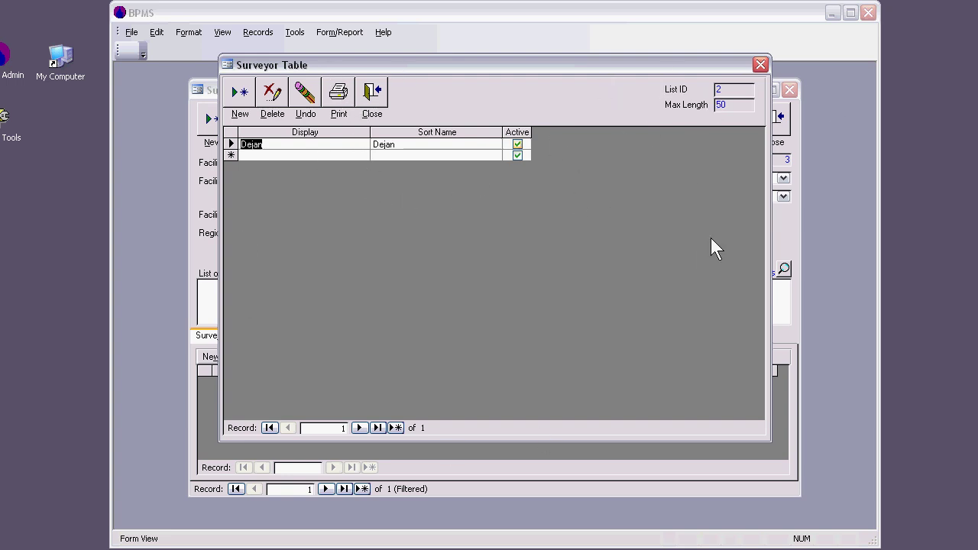
click(239, 96)
text(Dan)
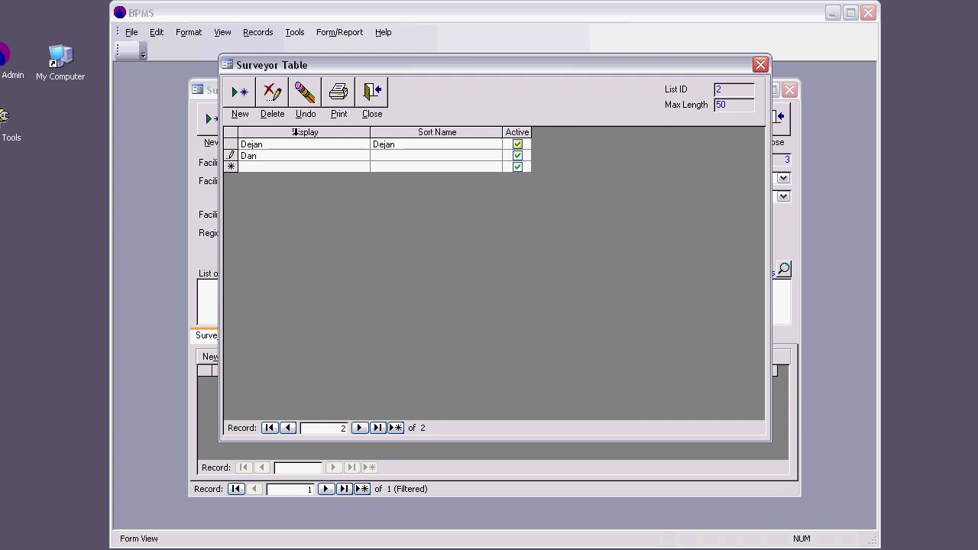
click(290, 164)
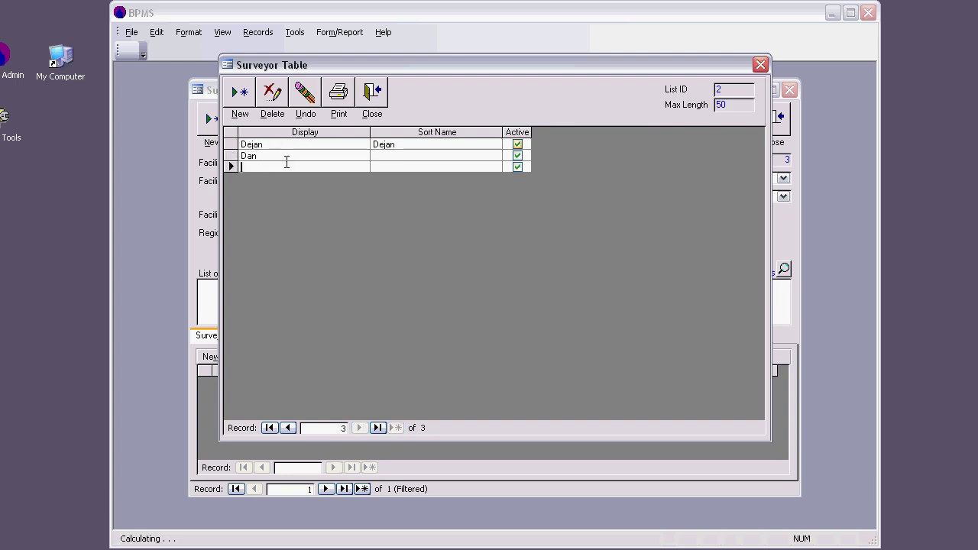
text(Gorge)
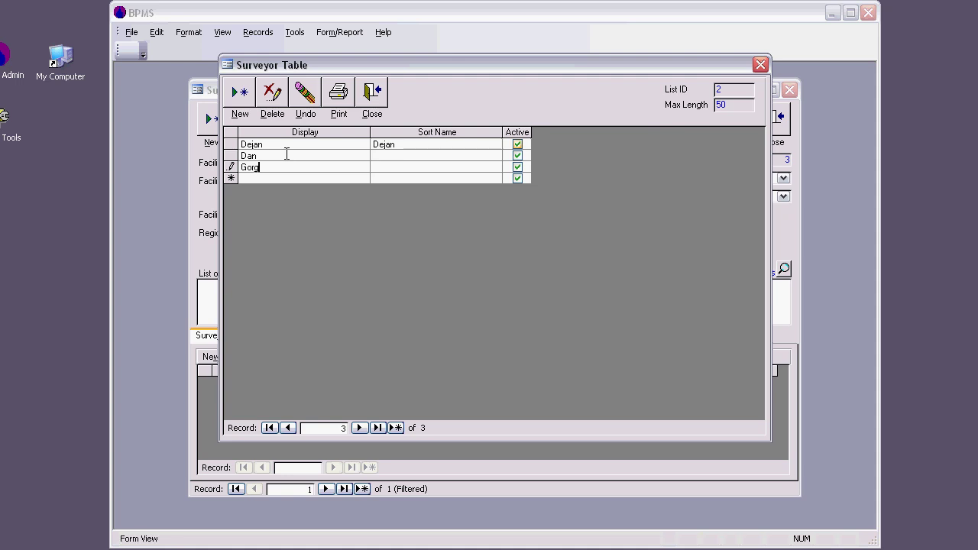
click(374, 98)
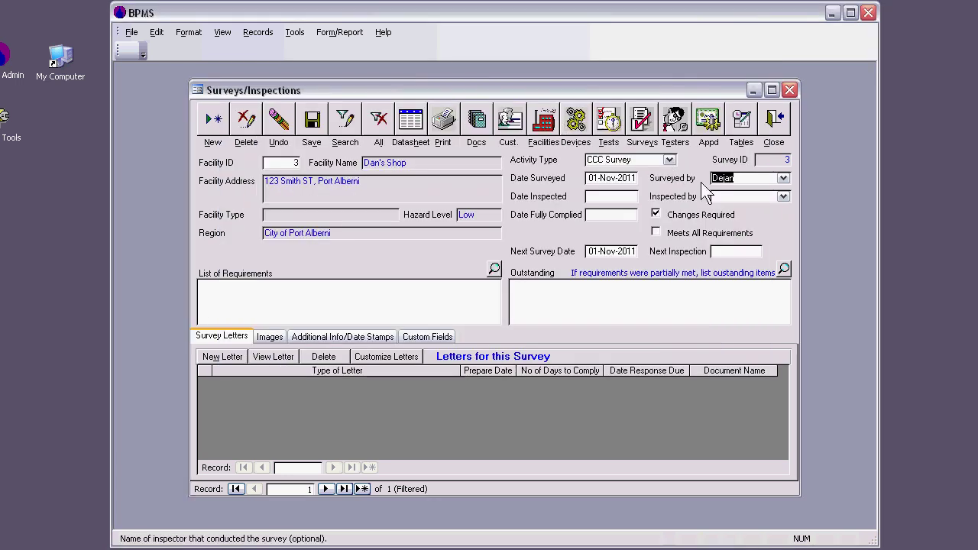
Set the survey's Surveyed by field to the newly added surveyor
key(Tab)
click(783, 178)
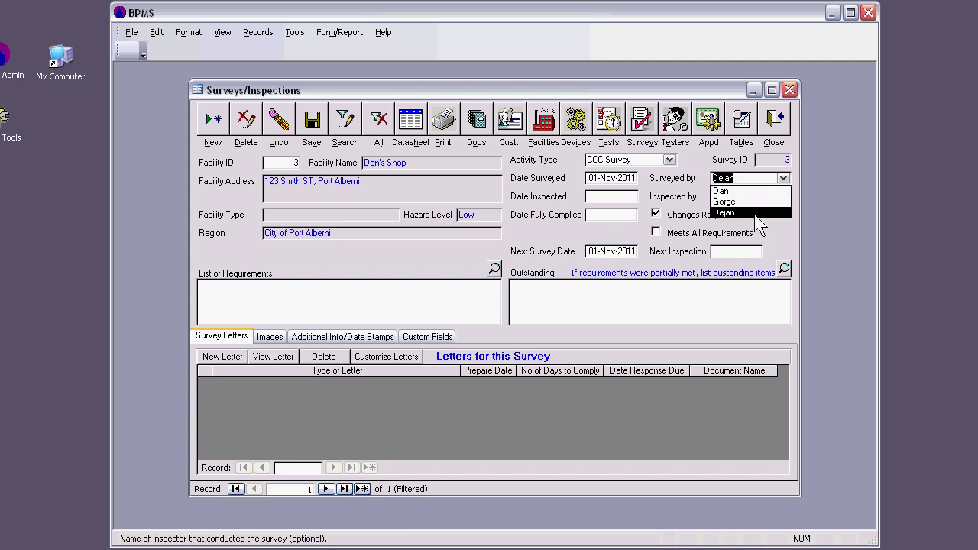
click(752, 191)
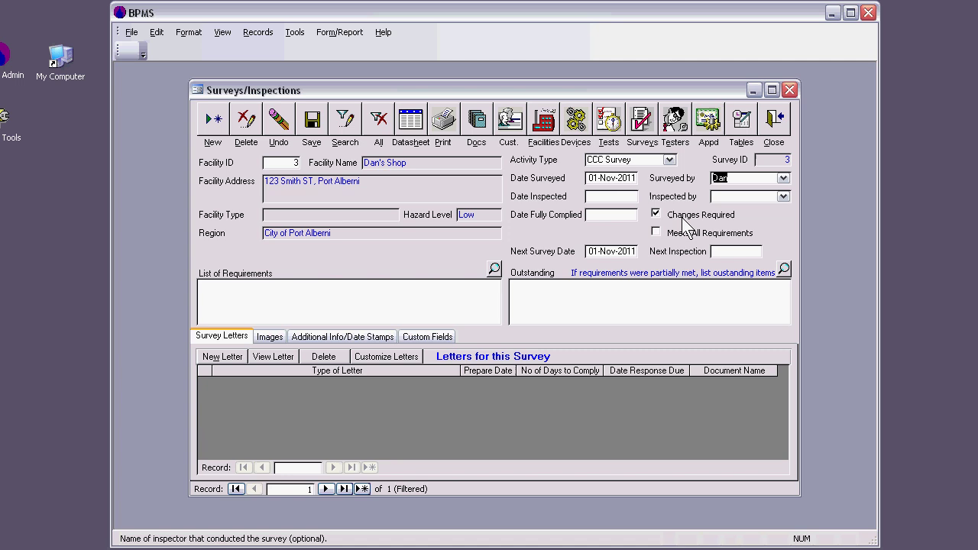
Enter the requirement 'You need to put an RP device in a boiler room' in List of Requirements
click(264, 291)
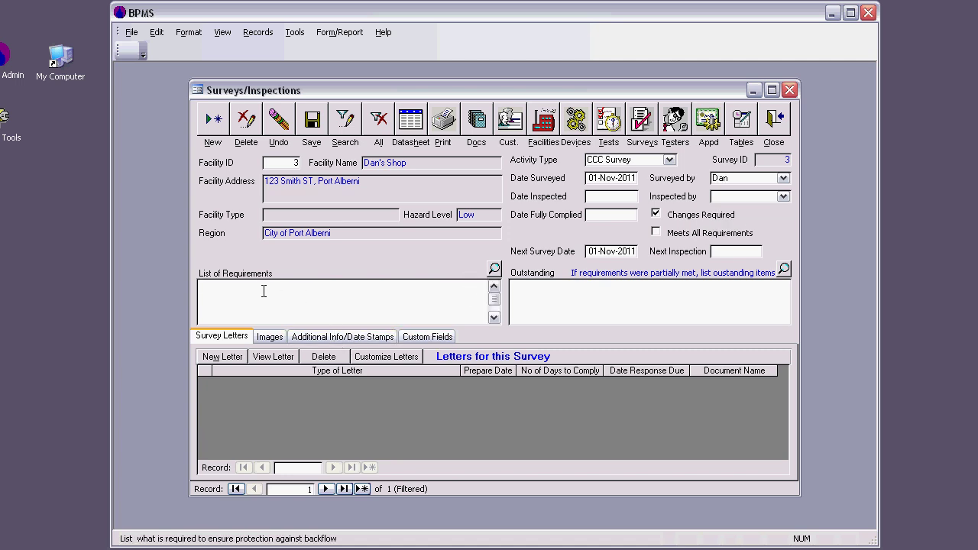
text(You nedd)
key(BackSpace)
key(BackSpace)
text(ed to put an RP device in a boiler room)
Close the survey and facility forms, then prepare the Survey Letter from the Switchboard Reminders
click(774, 121)
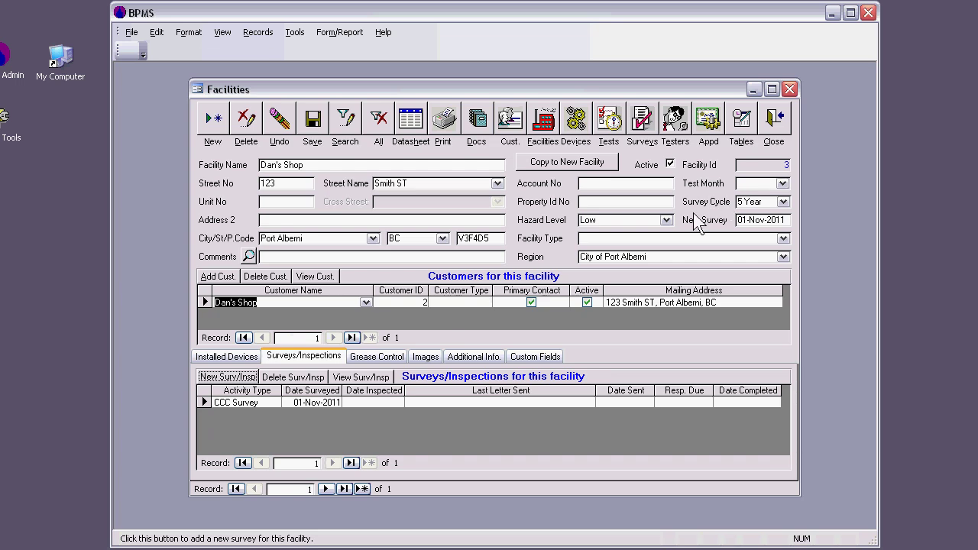
click(773, 120)
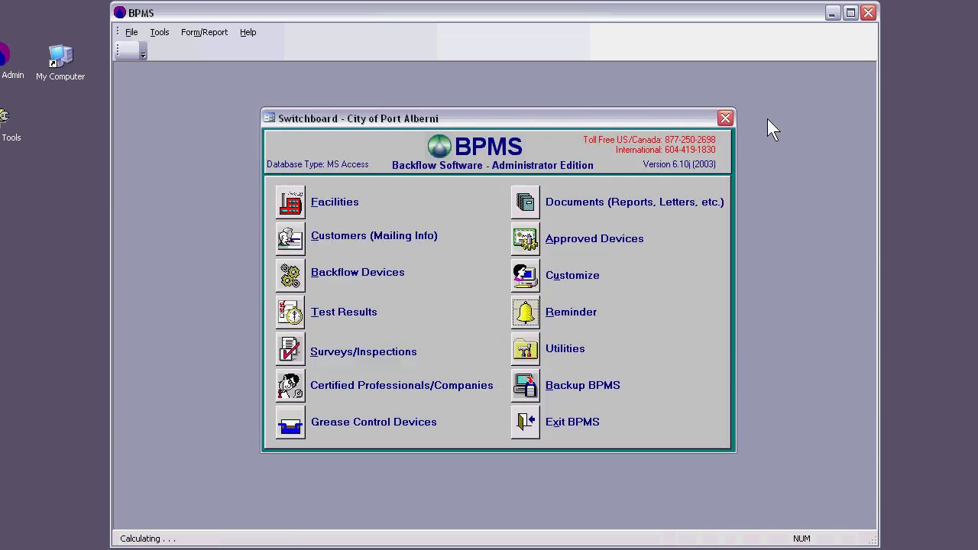
click(526, 314)
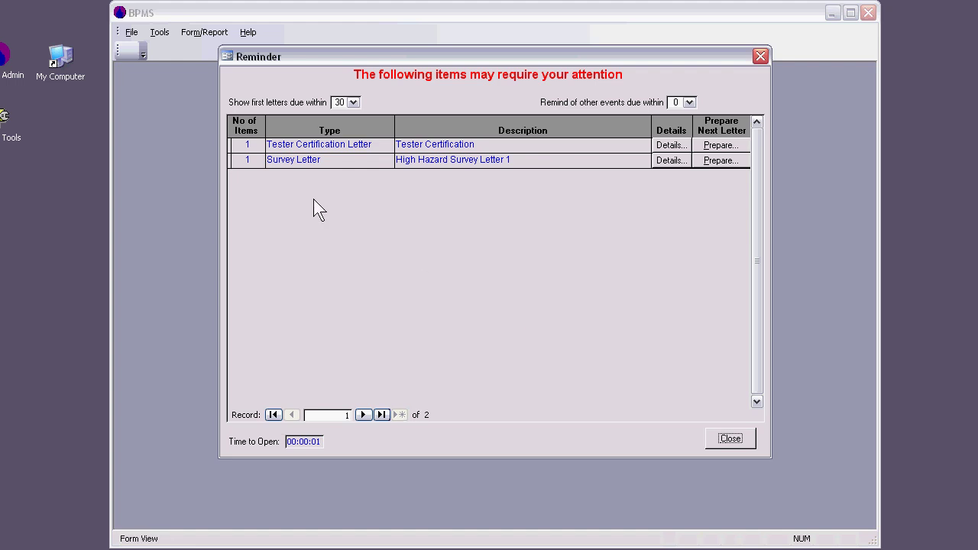
click(295, 159)
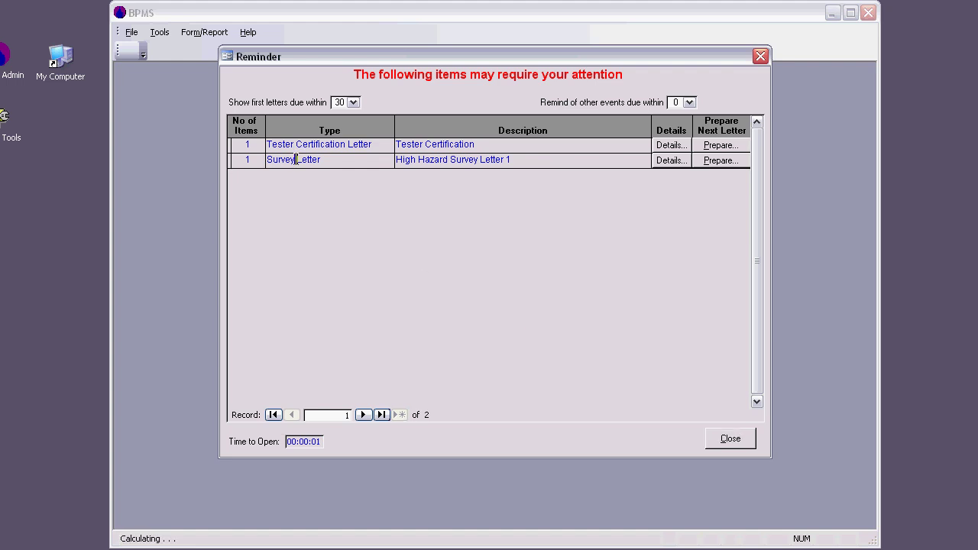
click(726, 163)
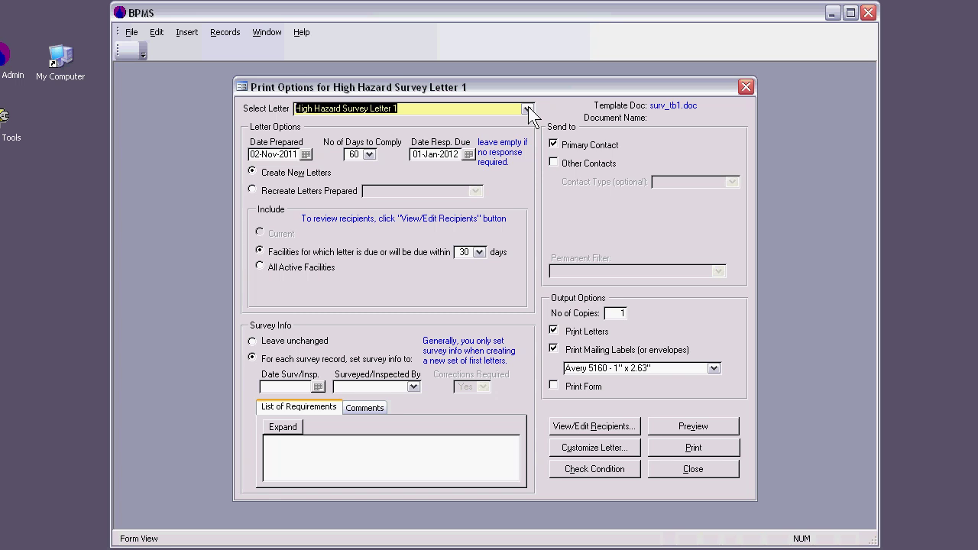
click(529, 109)
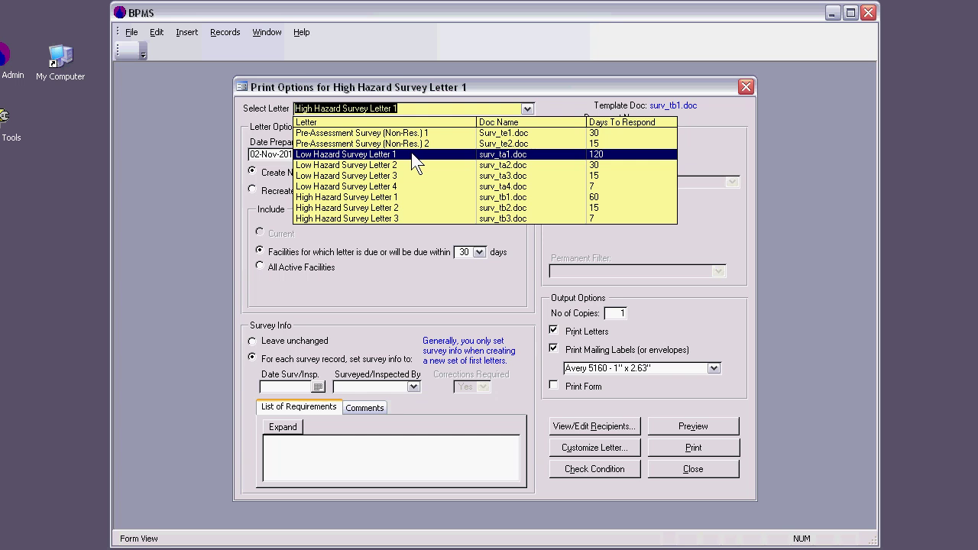
Choose Low Hazard Survey Letter 1, giving 120 days to comply, due 01-Mar-2012
click(413, 159)
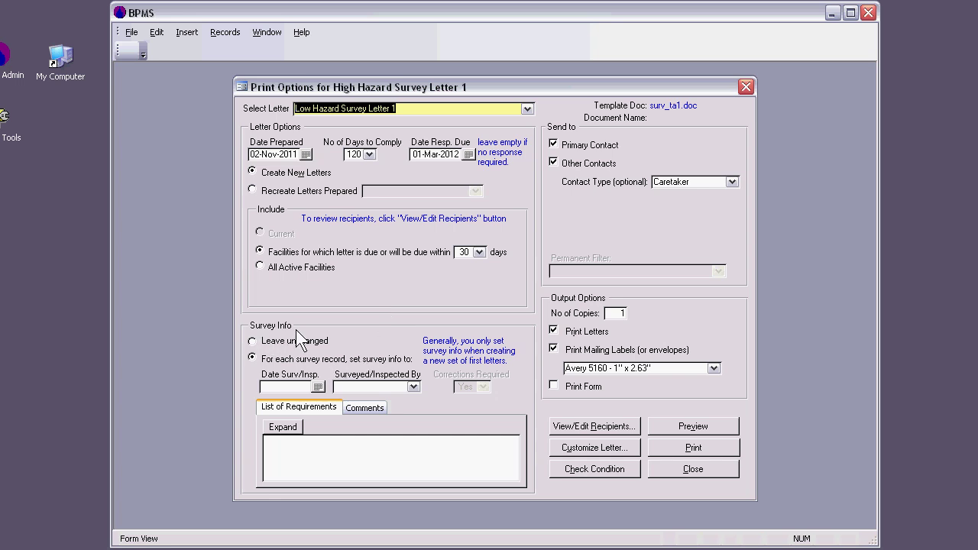
click(271, 345)
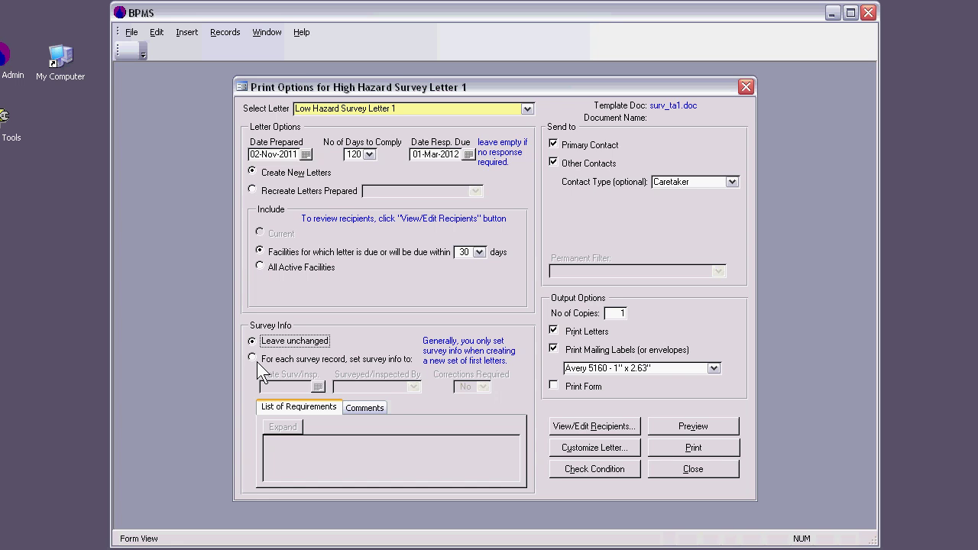
Try the For each survey record option, then revert Survey Info to Leave unchanged
click(253, 359)
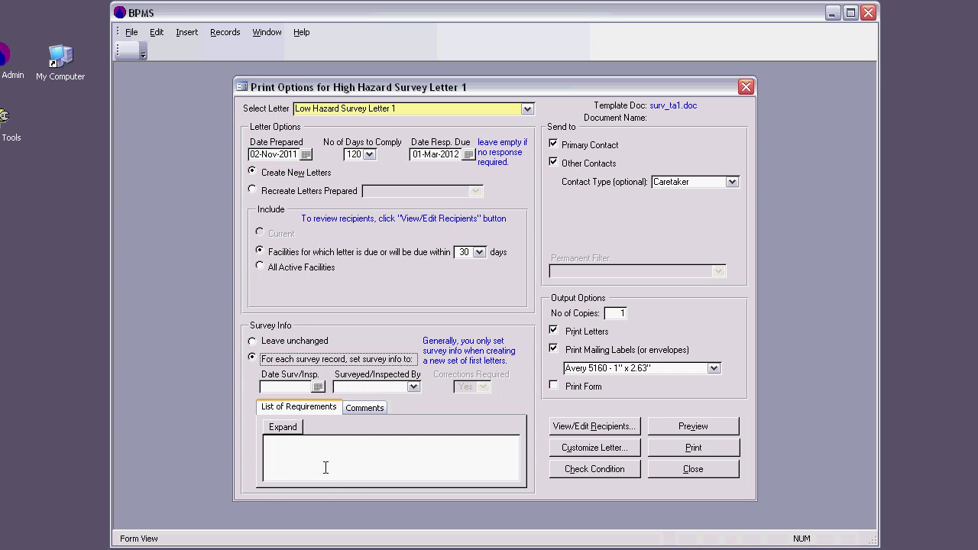
click(276, 342)
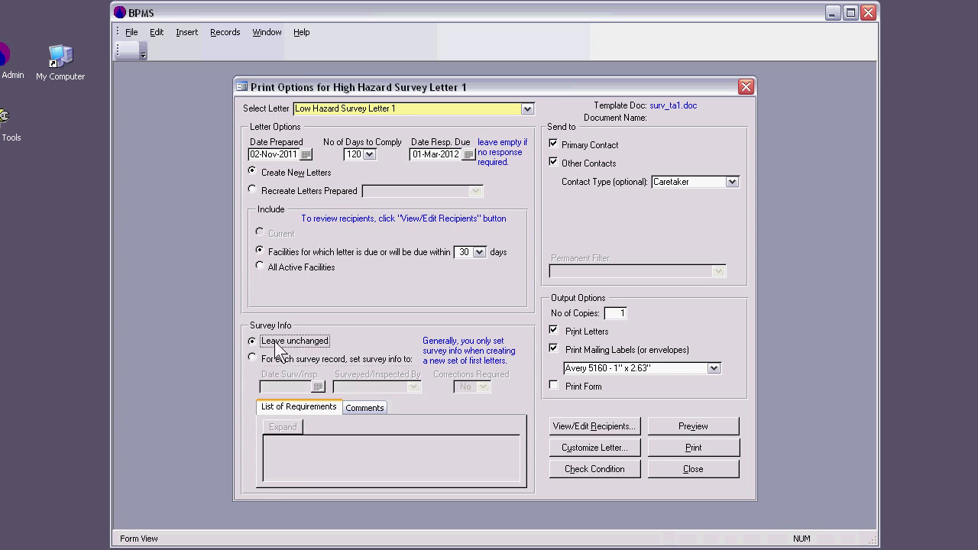